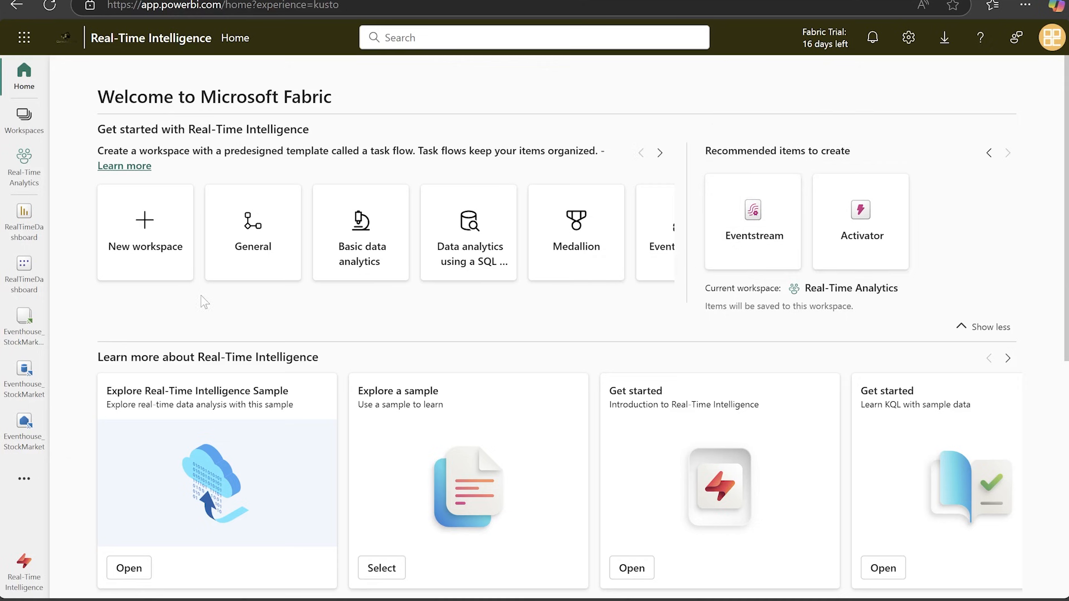
# Create a new workspace named Demo_RealTime_Intelligence.
pyautogui.click(168, 261)
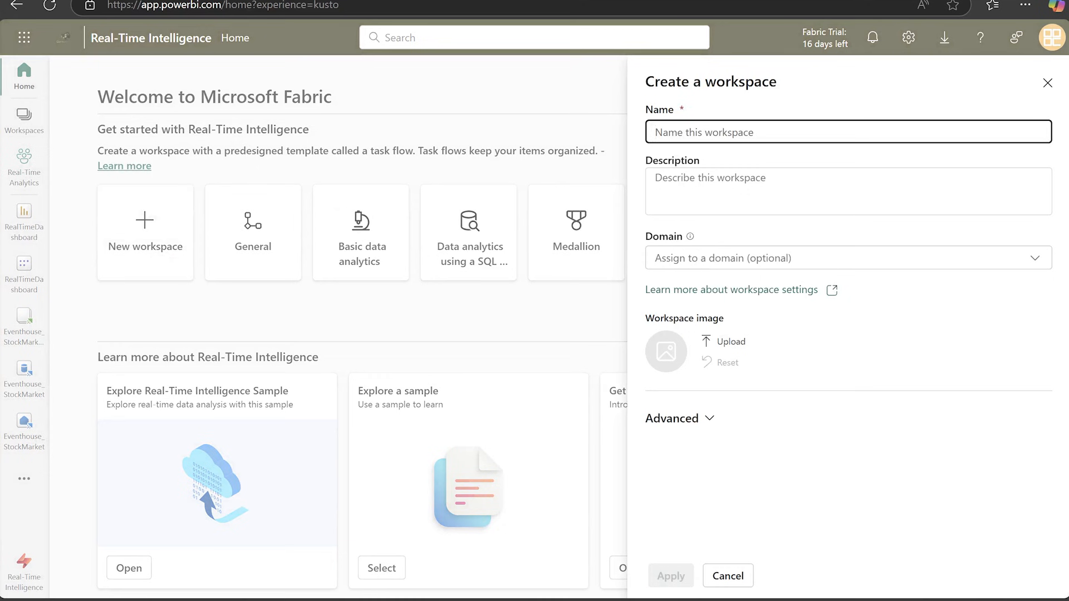
pyautogui.write('Demo_')
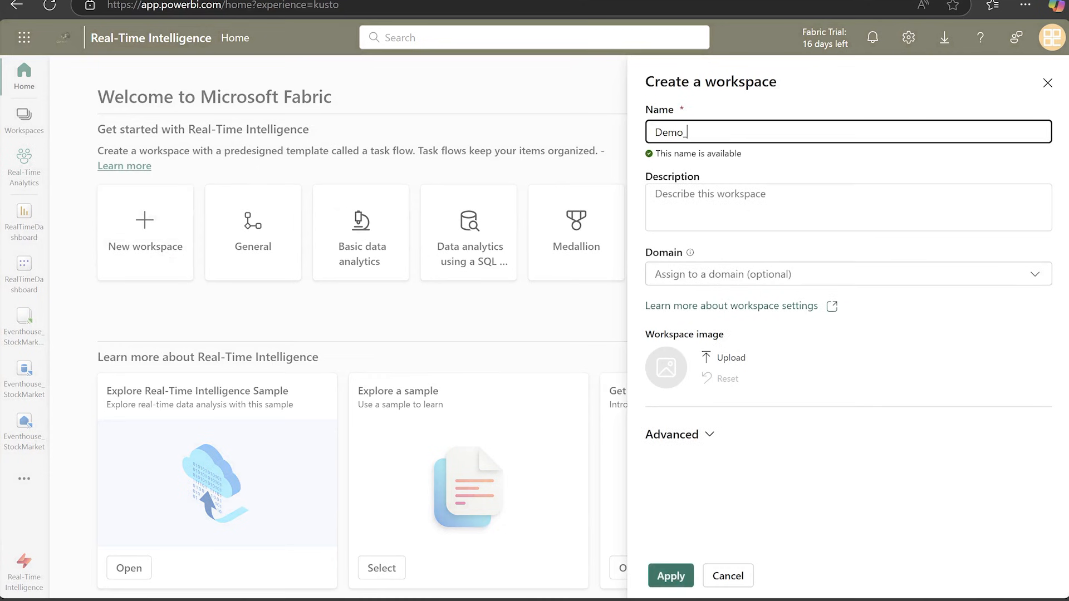
pyautogui.write('RealTime')
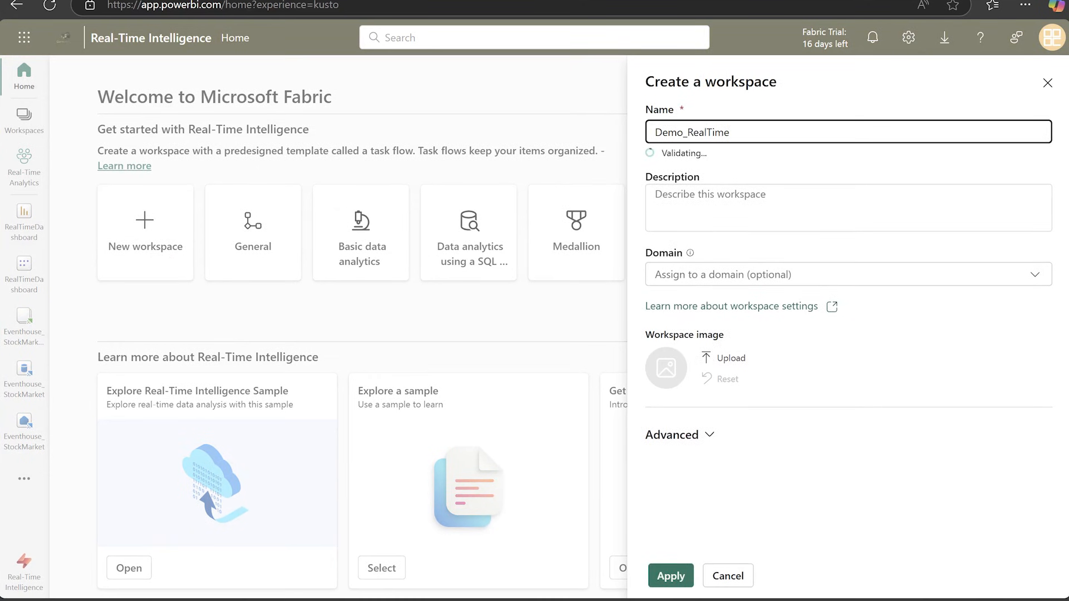
pyautogui.write('_Intel')
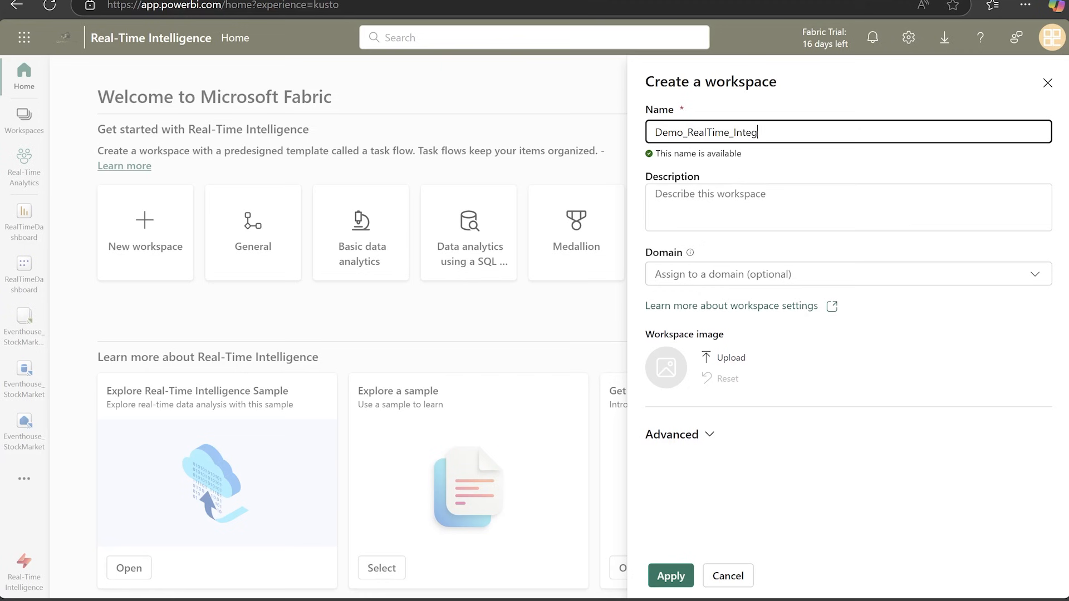
pyautogui.write('ligence')
pyautogui.click(678, 574)
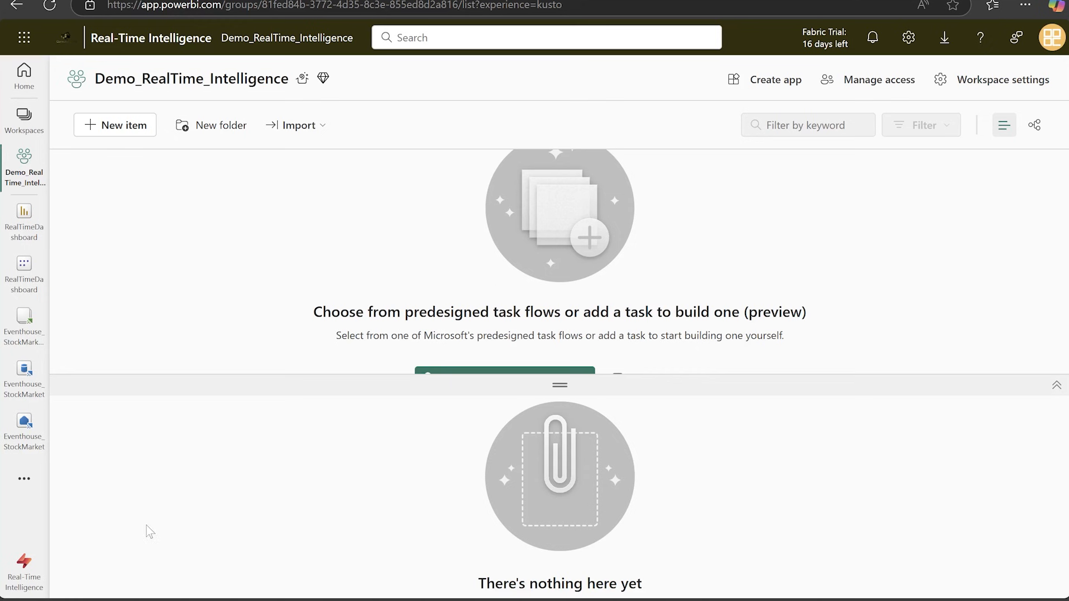
# Create an eventstream named demo_eventstream in the Demo_RealTime_Intelligence workspace from the Real-Time Intelligence home page.
pyautogui.click(32, 579)
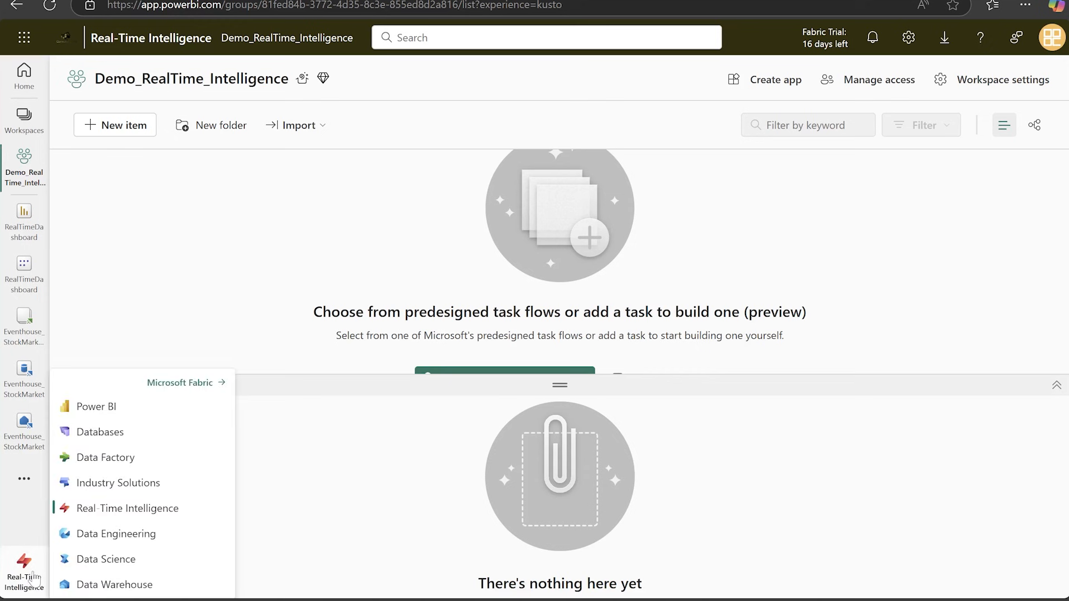
pyautogui.click(148, 513)
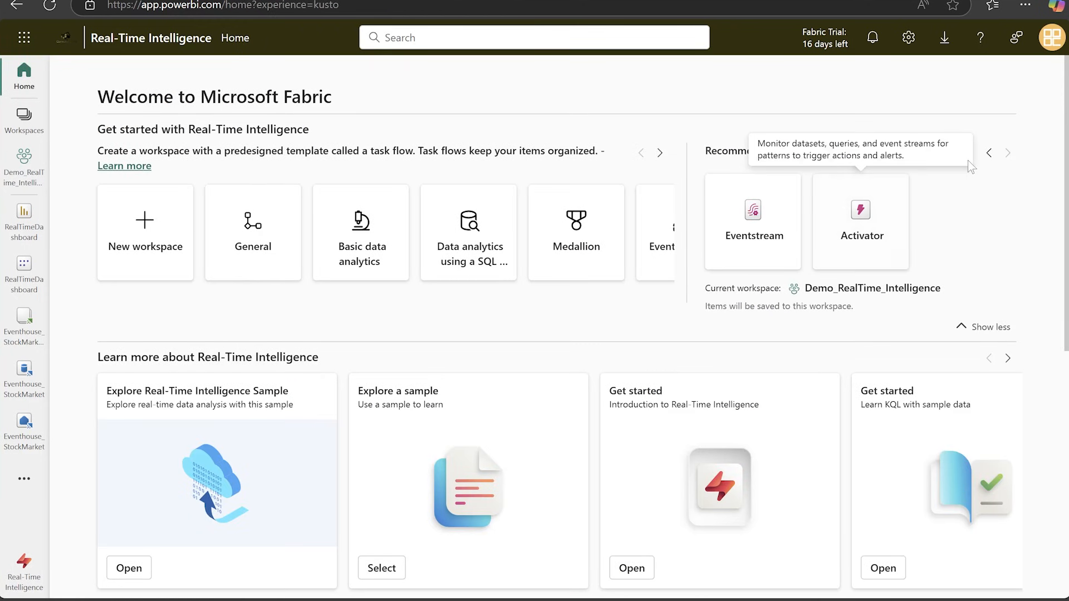
pyautogui.click(756, 261)
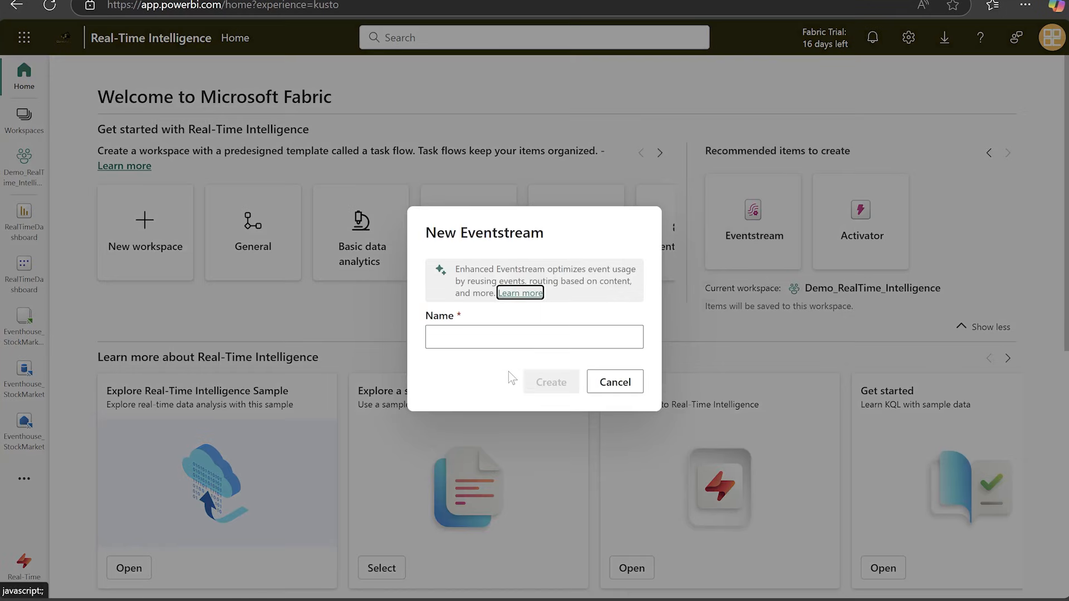
pyautogui.click(529, 339)
pyautogui.write('demo')
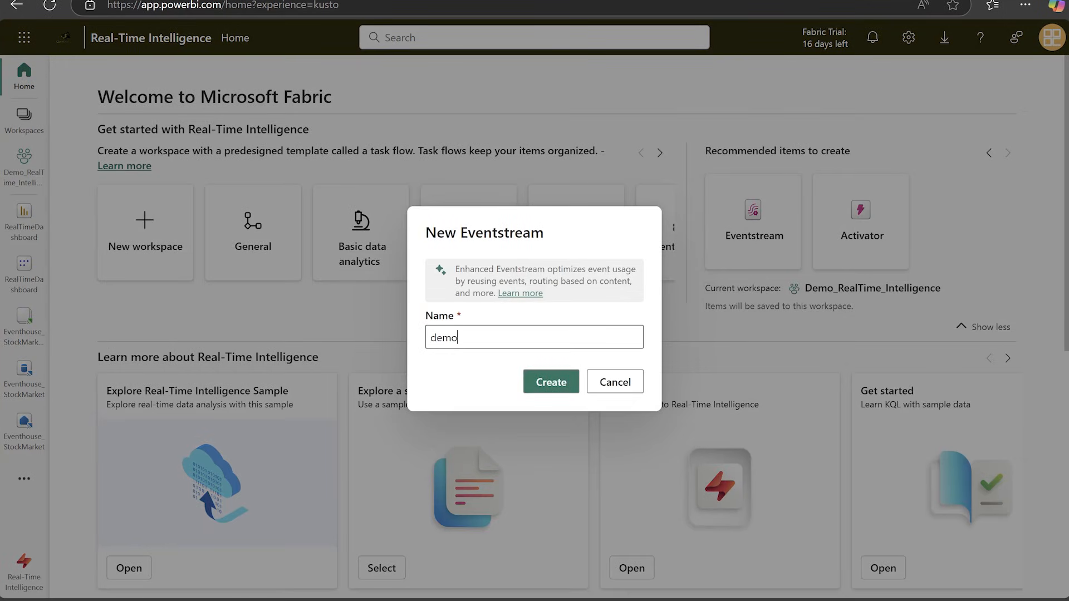
pyautogui.write('_eventstream')
pyautogui.click(545, 380)
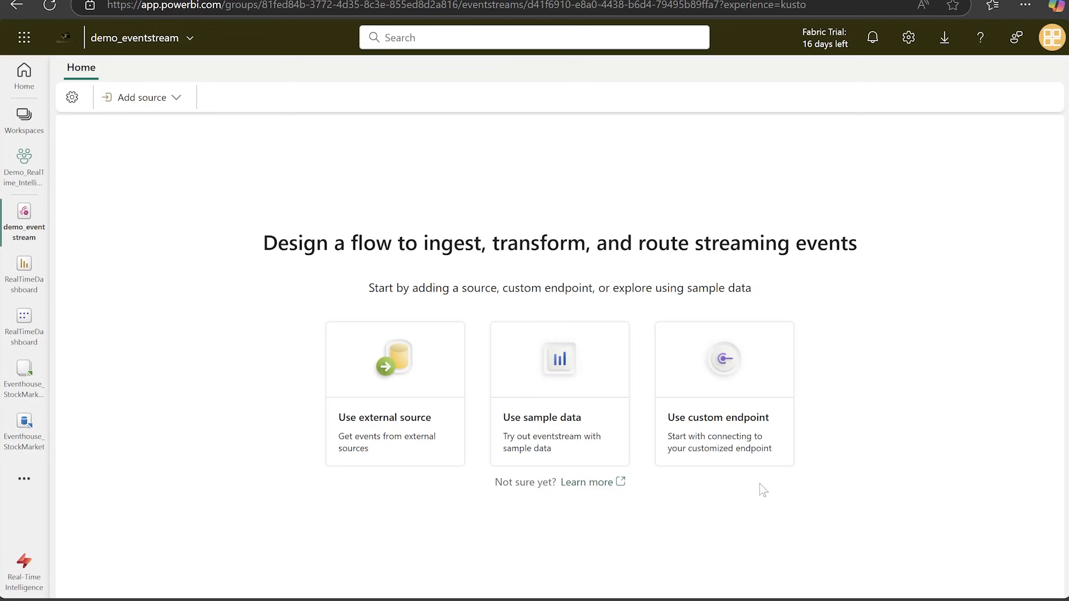
# Add a sample data source named Yellow-Taxi to the eventstream, using the Yellow Taxi (high data-rate) sample.
pyautogui.click(578, 424)
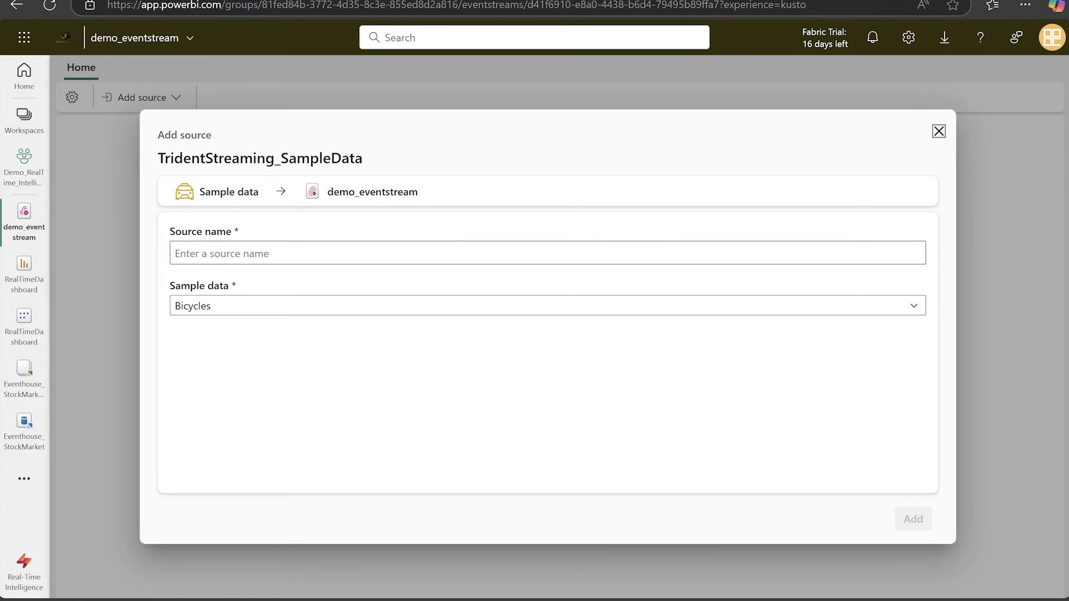
pyautogui.click(325, 308)
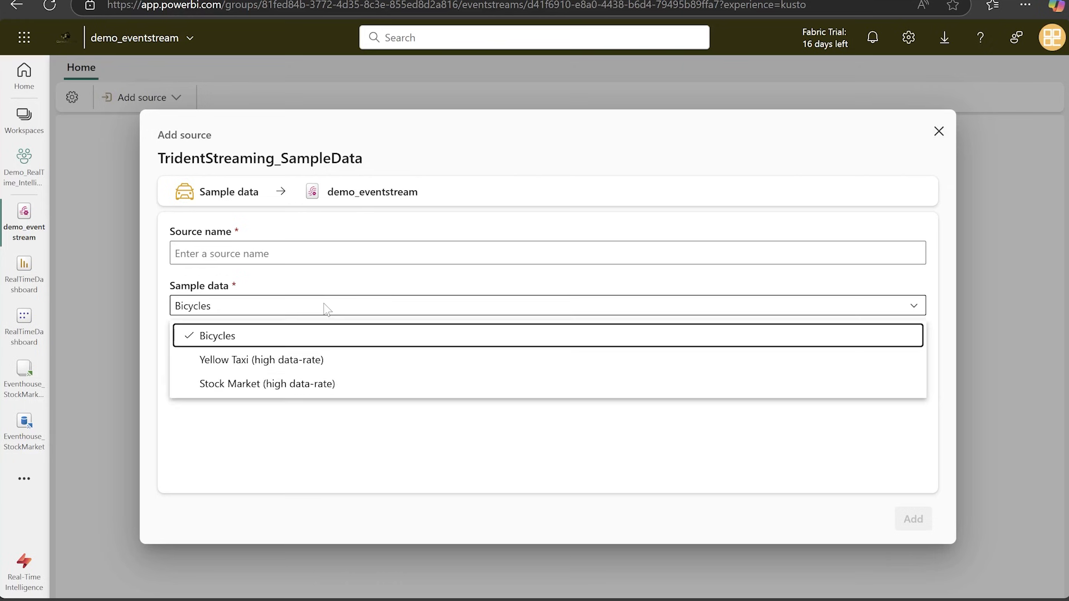
pyautogui.click(309, 361)
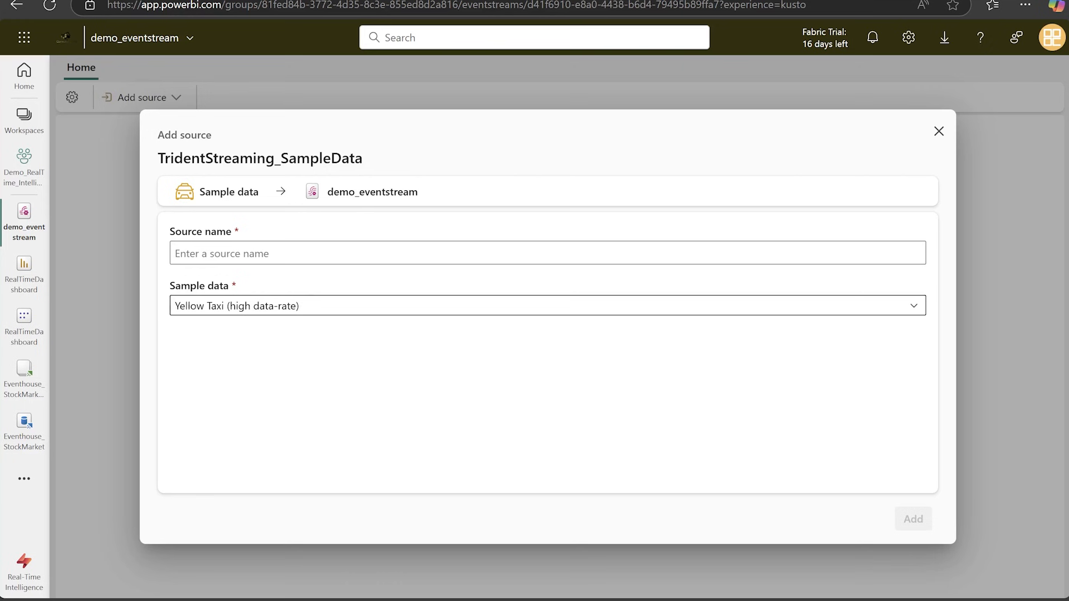
pyautogui.click(299, 254)
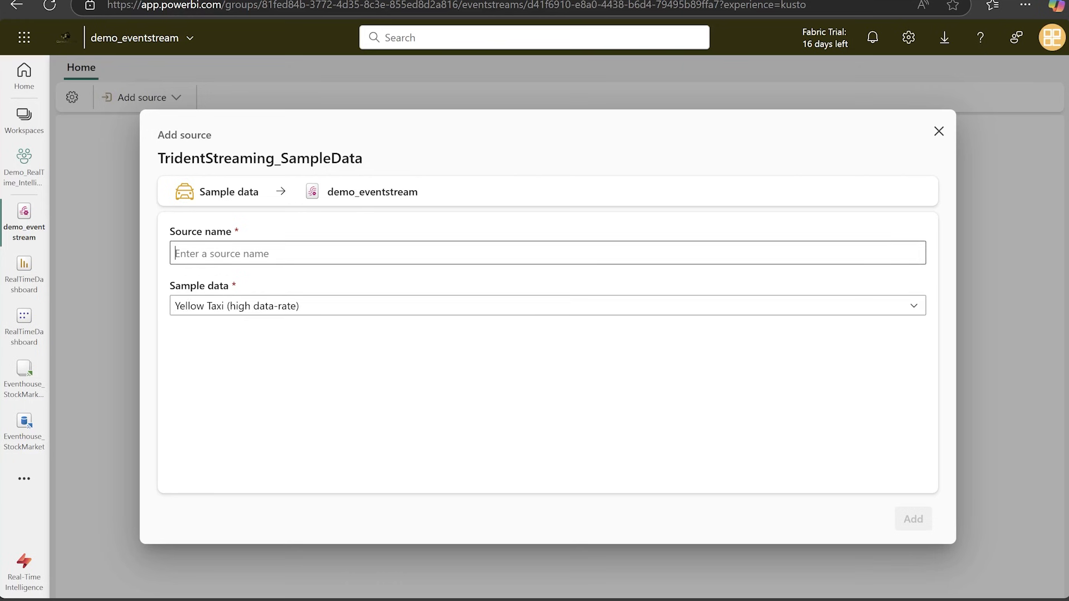
pyautogui.write('Yello0w2')
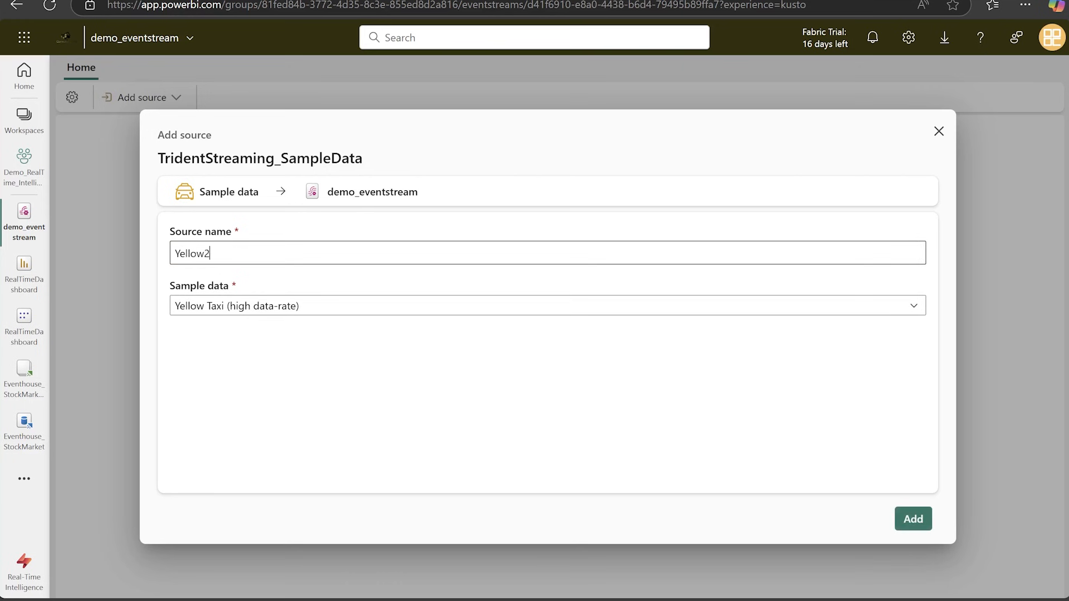
pyautogui.write('_tax')
pyautogui.press('BackSpace')
pyautogui.press('BackSpace')
pyautogui.press('BackSpace')
pyautogui.press('BackSpace')
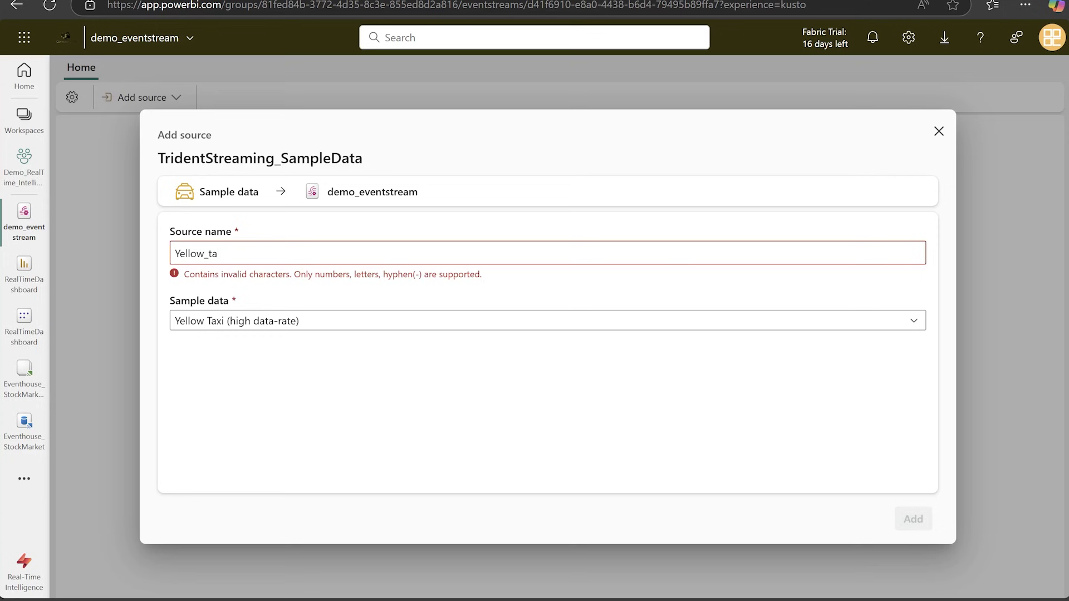
pyautogui.write('-Taxi')
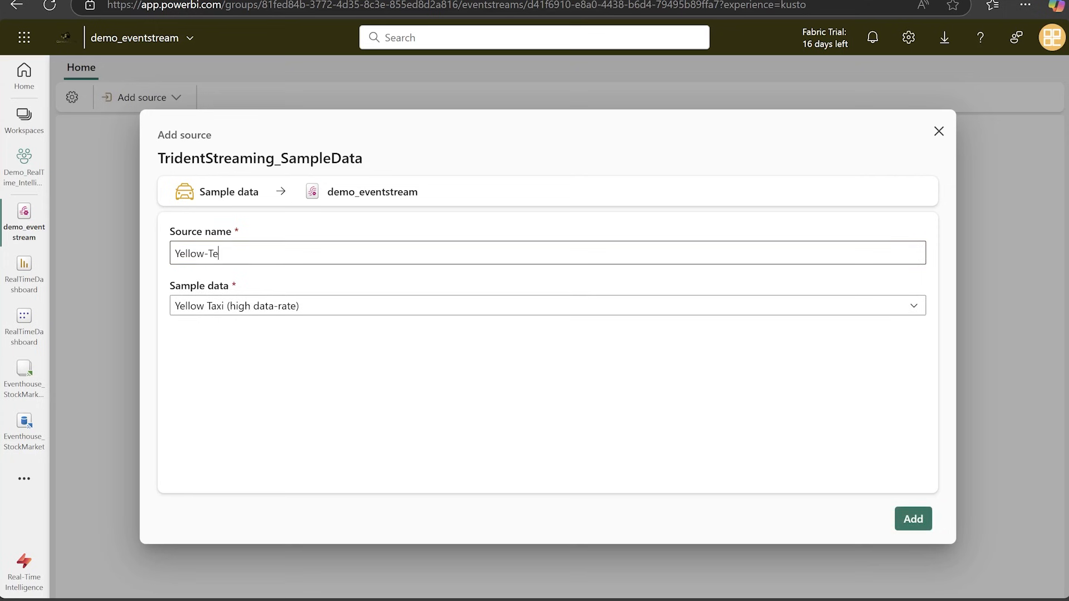
pyautogui.click(913, 519)
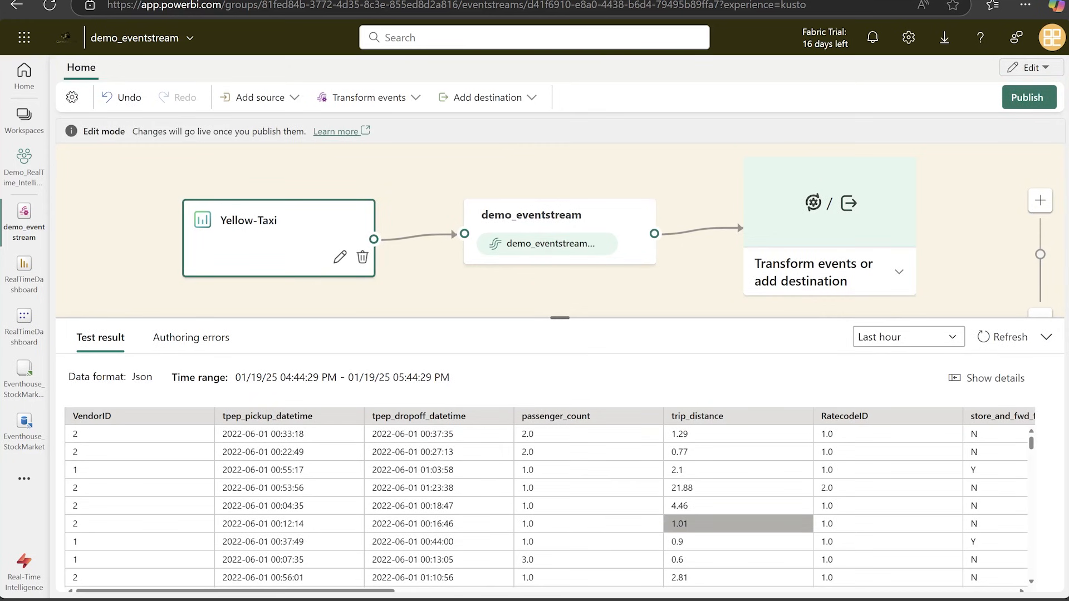
# Refresh the Yellow-Taxi source's test result and publish the eventstream.
pyautogui.click(1005, 337)
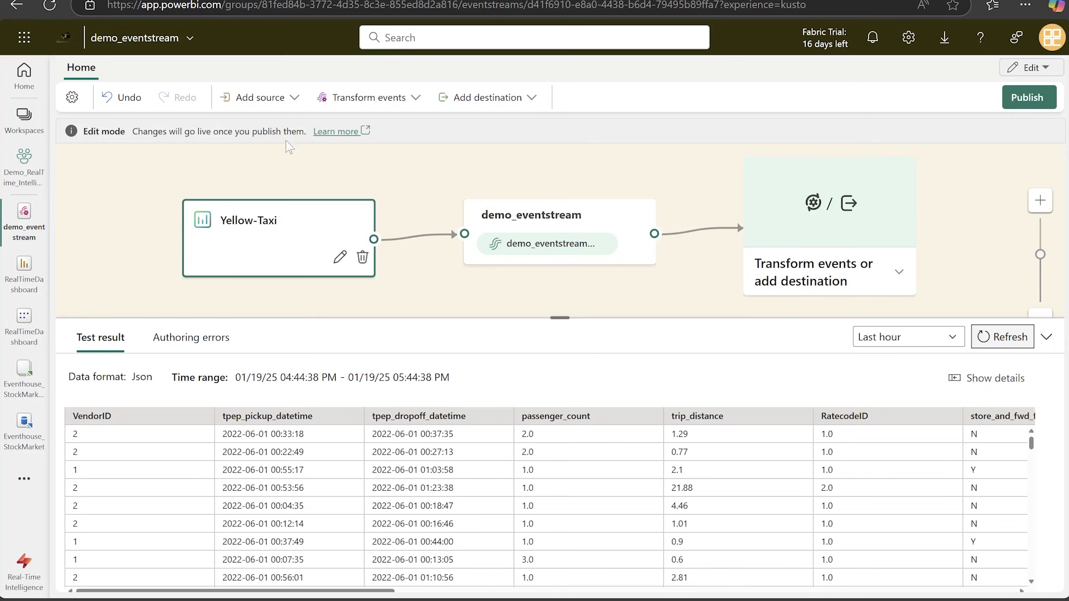
pyautogui.click(294, 101)
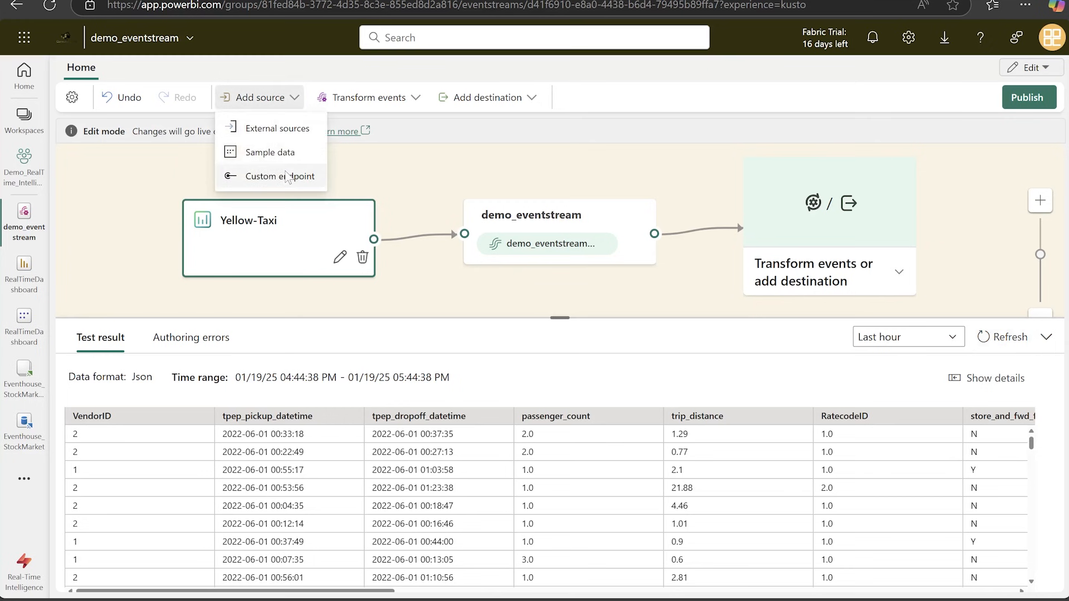
pyautogui.click(424, 168)
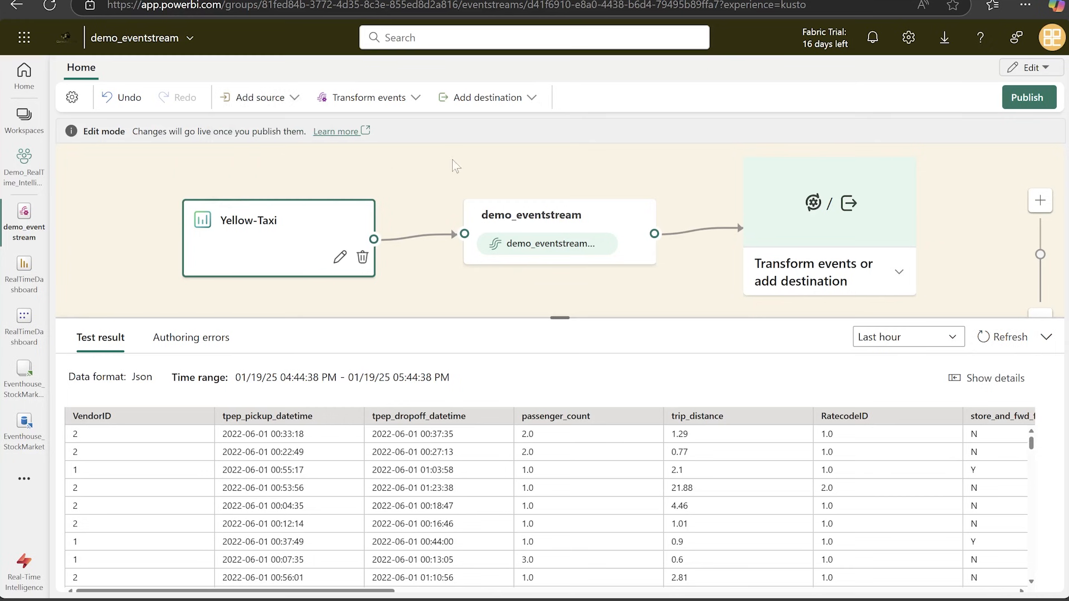
pyautogui.click(1028, 101)
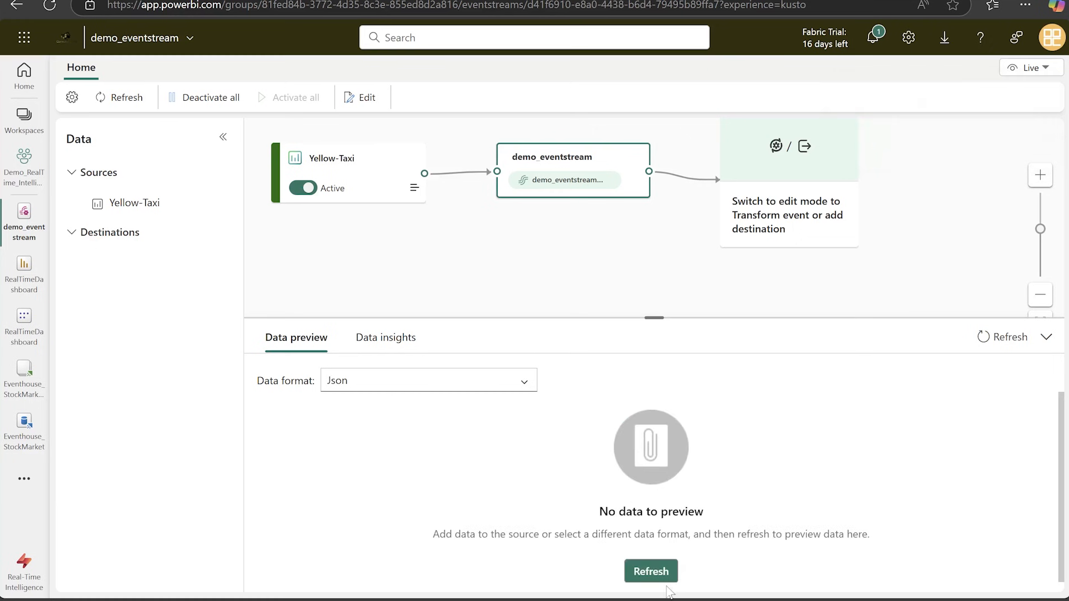
# Refresh the published eventstream's data preview with Json as the data format.
pyautogui.click(668, 576)
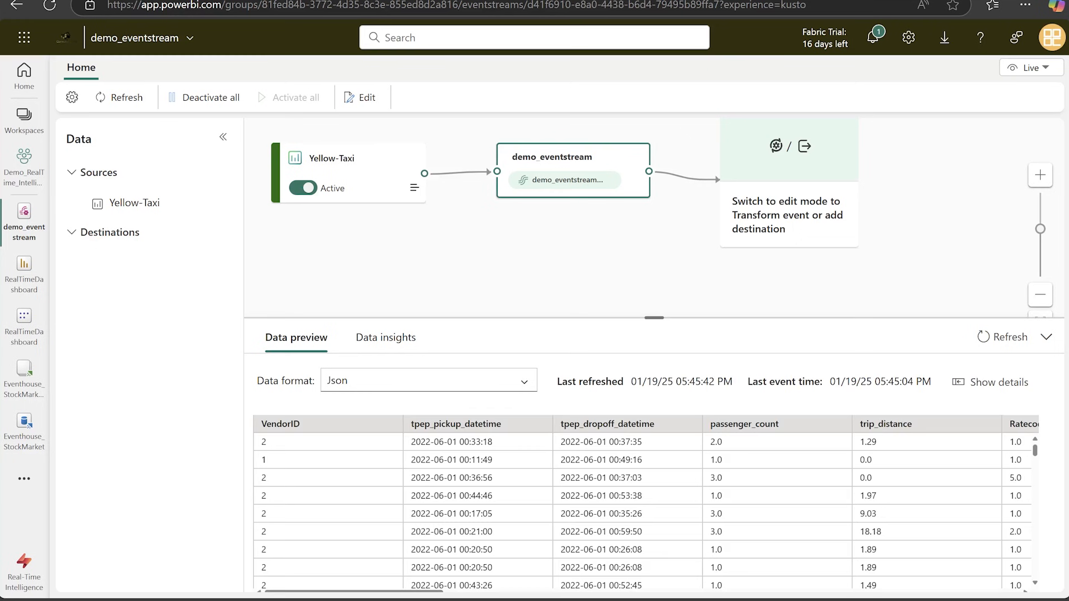
pyautogui.click(524, 383)
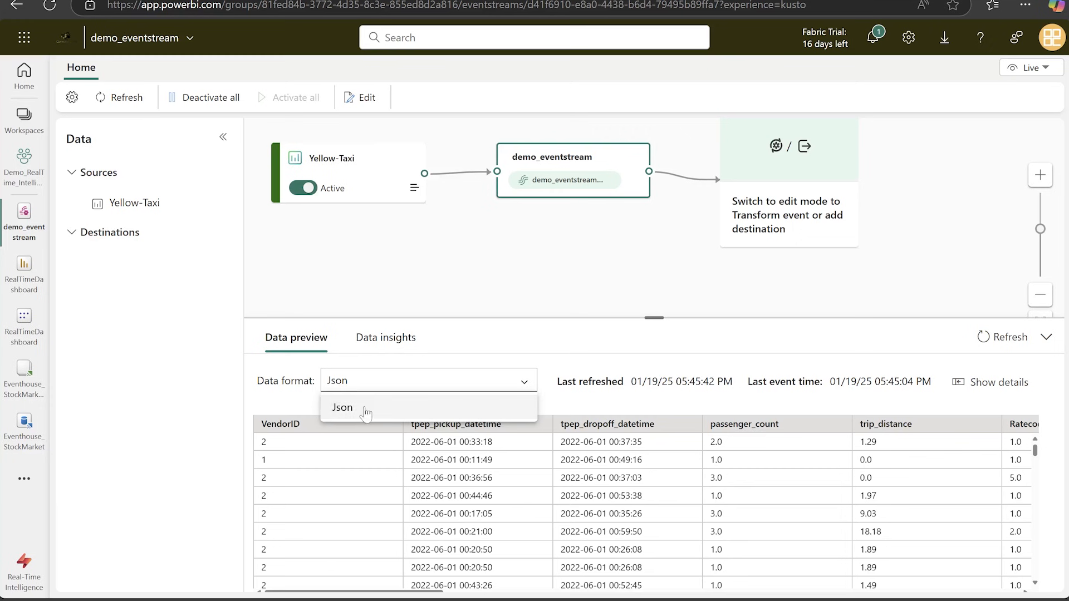
pyautogui.click(341, 407)
pyautogui.click(998, 339)
pyautogui.click(999, 340)
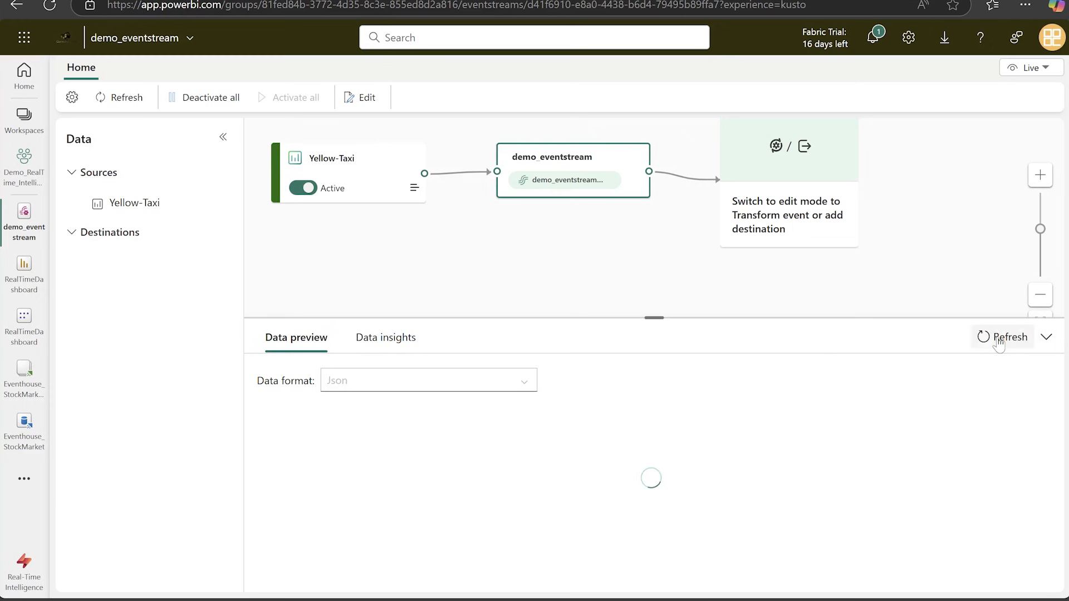
# Return to the Real-Time Intelligence home page and create an eventhouse named demo_yellowTaxi.
pyautogui.click(28, 574)
pyautogui.click(130, 513)
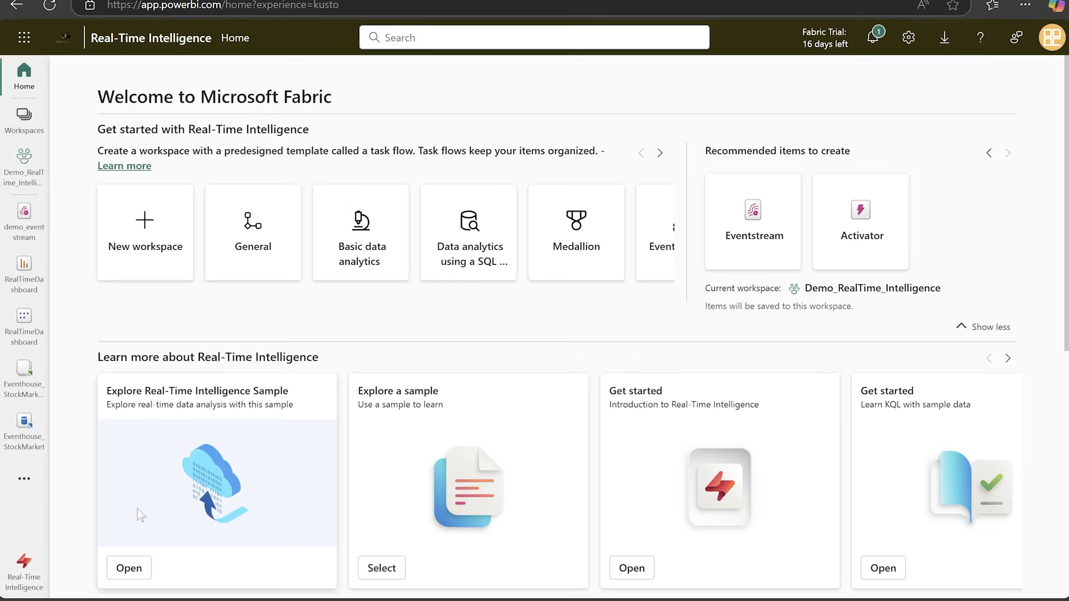
pyautogui.scroll(-4, 365, 410)
pyautogui.click(294, 443)
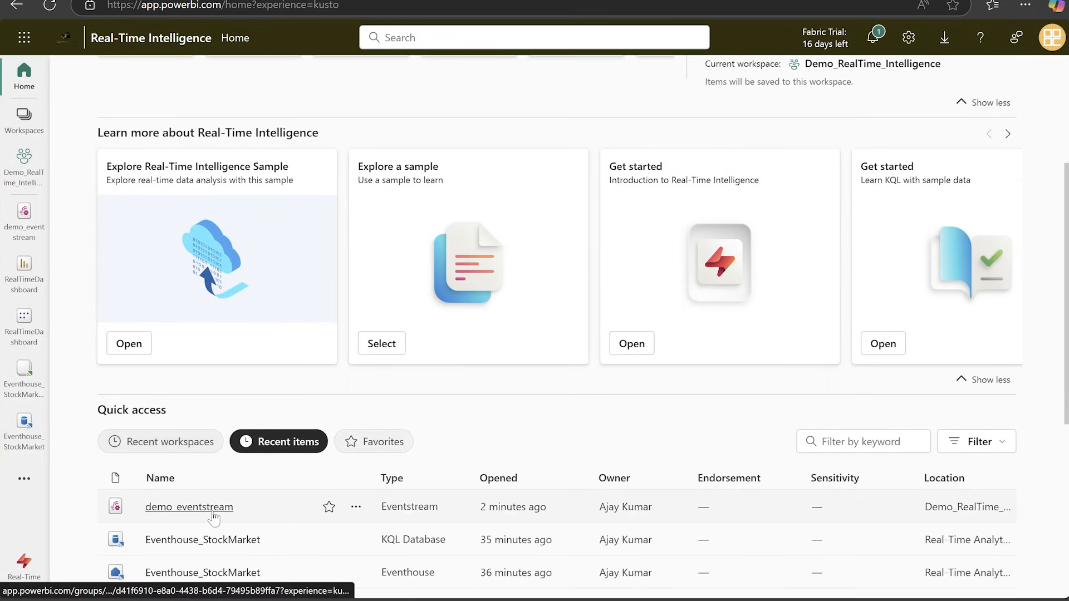
pyautogui.scroll(4, 786, 391)
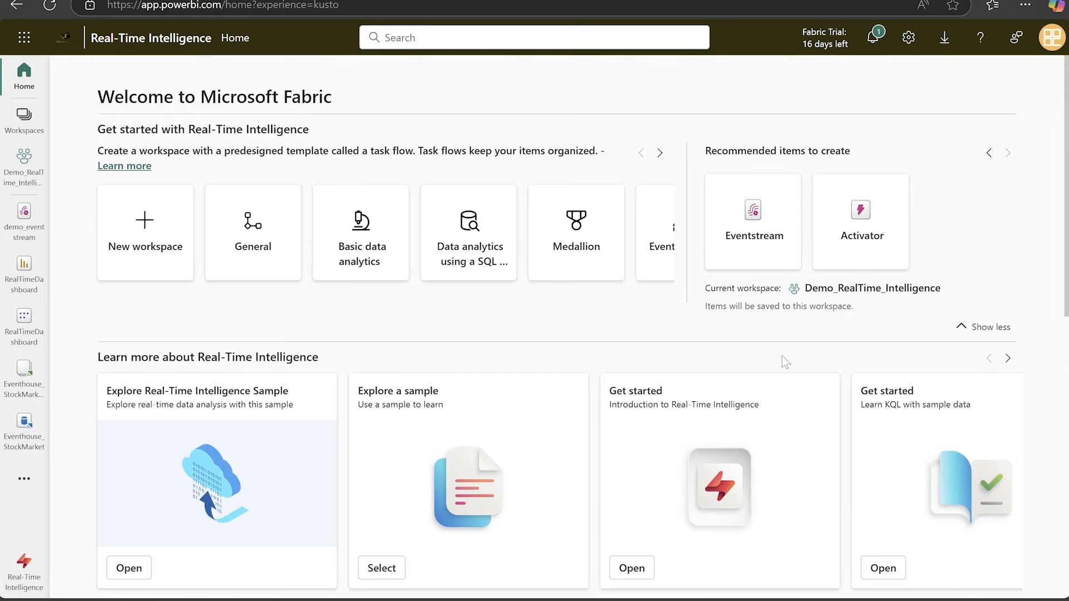
pyautogui.click(989, 152)
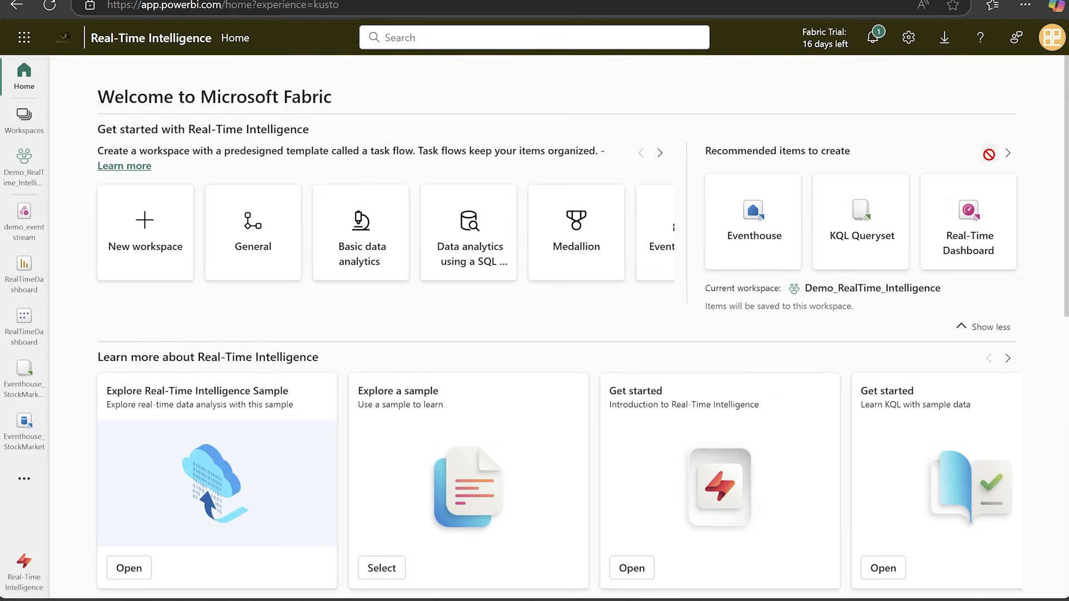
pyautogui.click(774, 229)
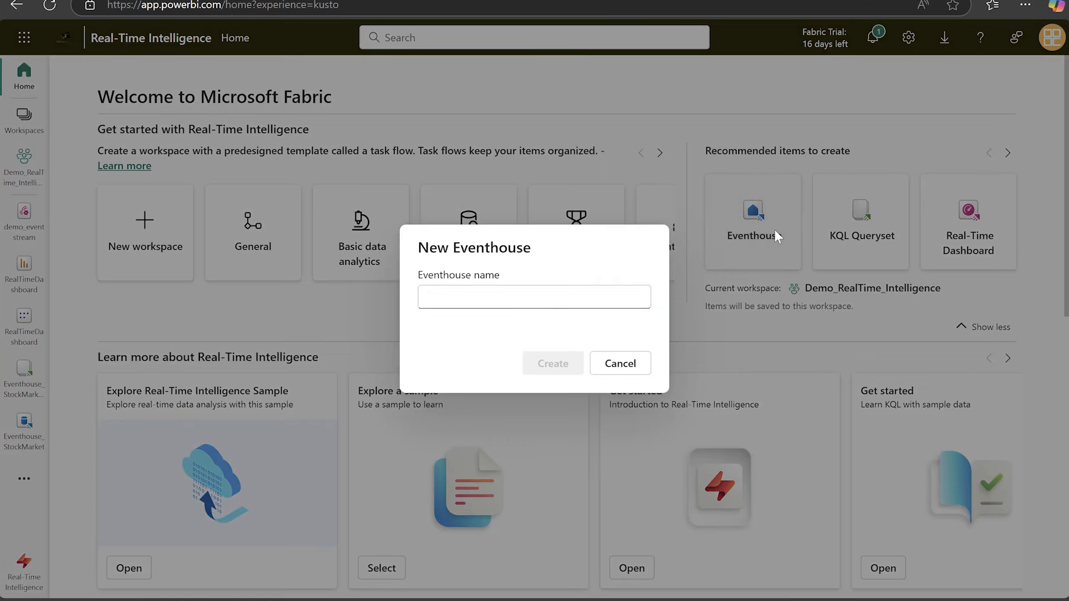
pyautogui.write('demo')
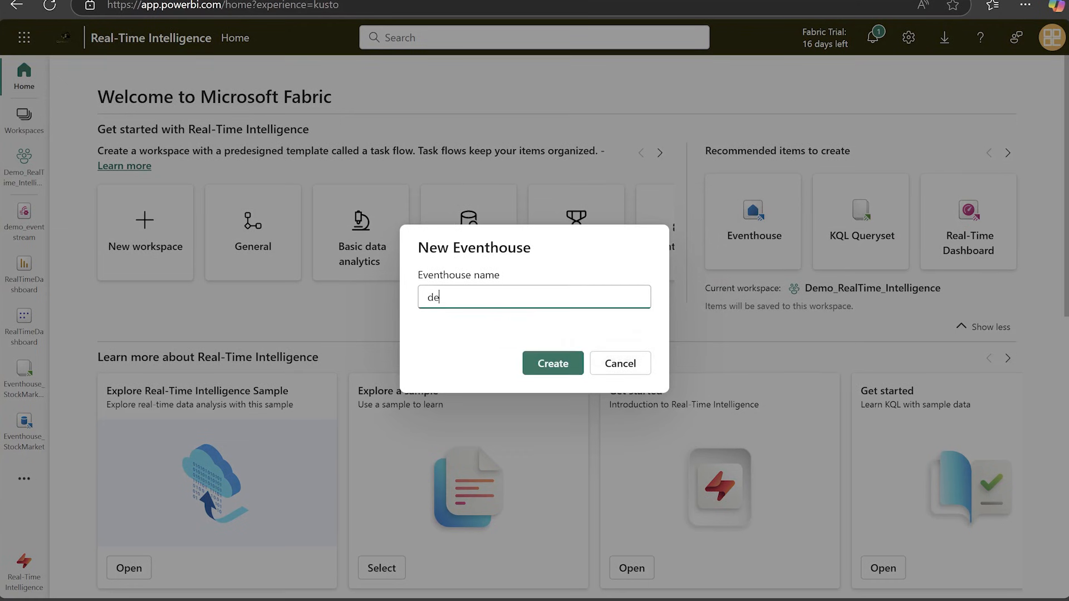
pyautogui.write('_yellowTaxi')
pyautogui.click(549, 360)
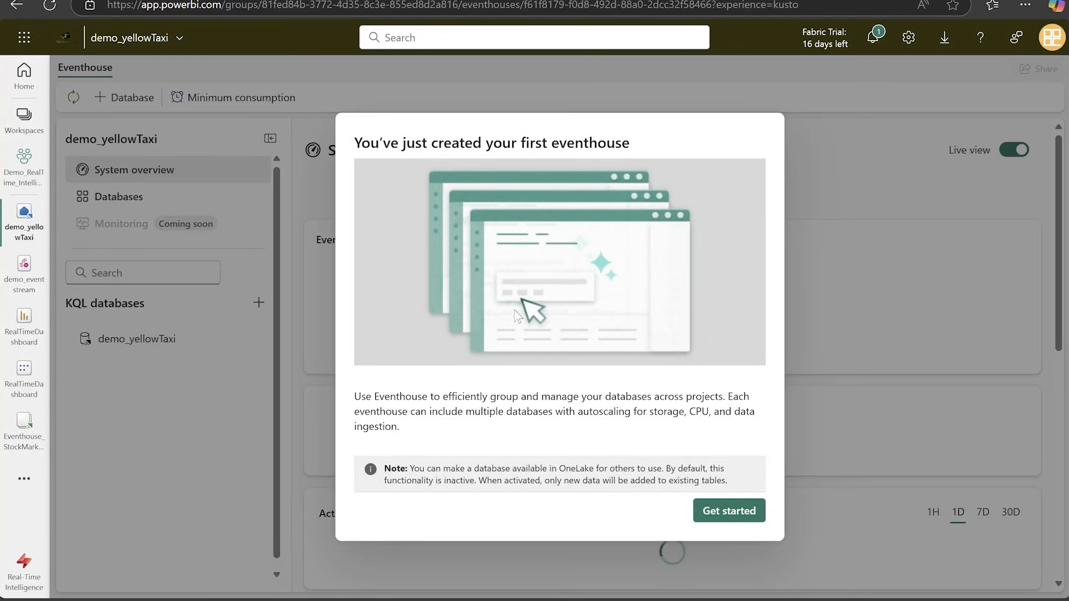
# Dismiss the eventhouse introduction and guided tour, and open the queryset of the demo_yellowTaxi KQL database.
pyautogui.click(739, 526)
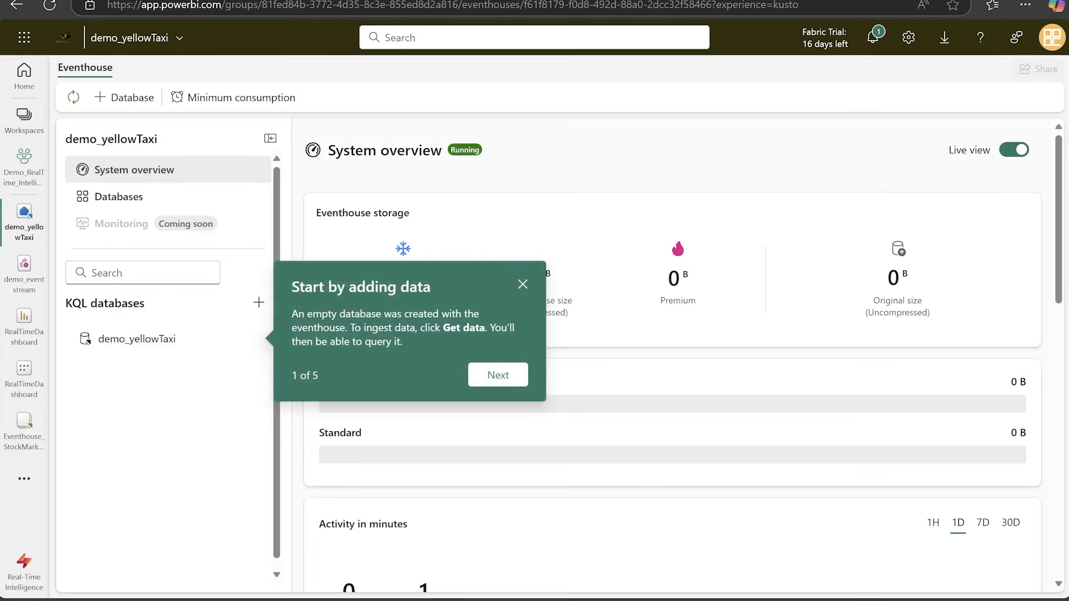
pyautogui.click(522, 284)
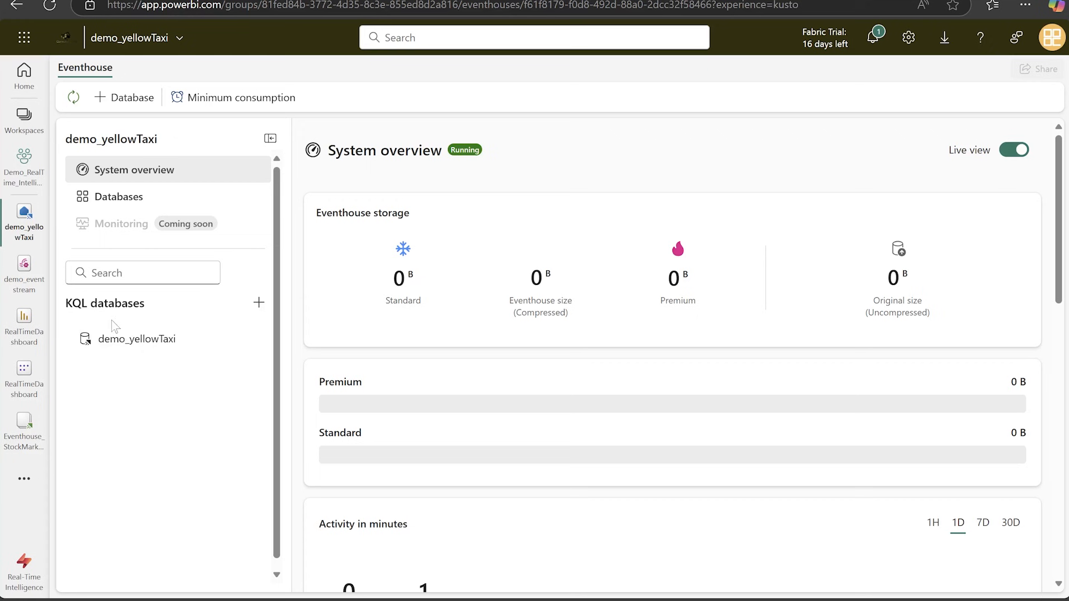
pyautogui.click(138, 346)
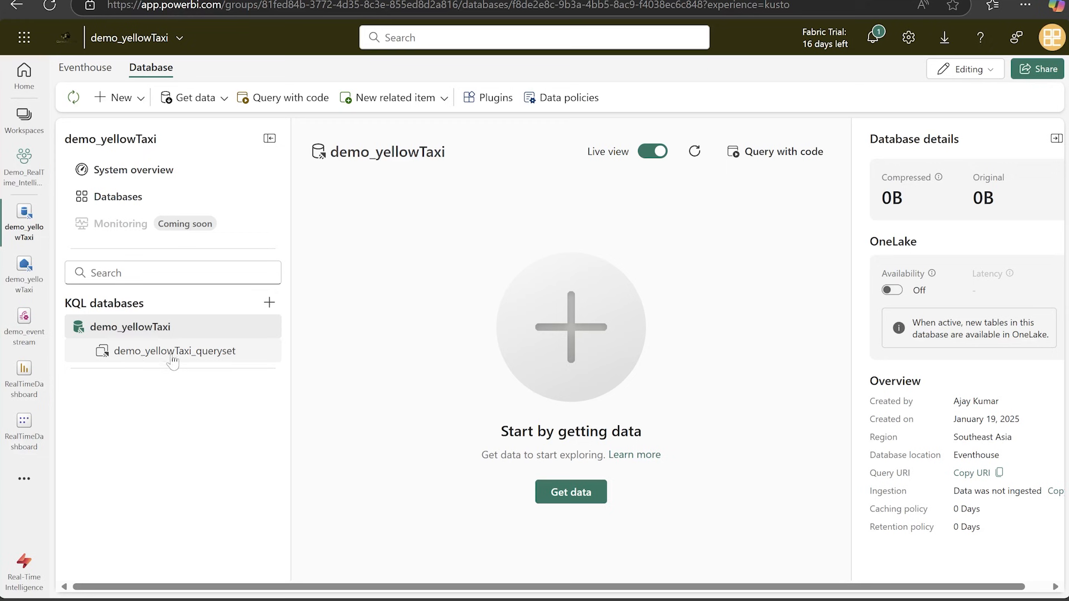
pyautogui.click(196, 364)
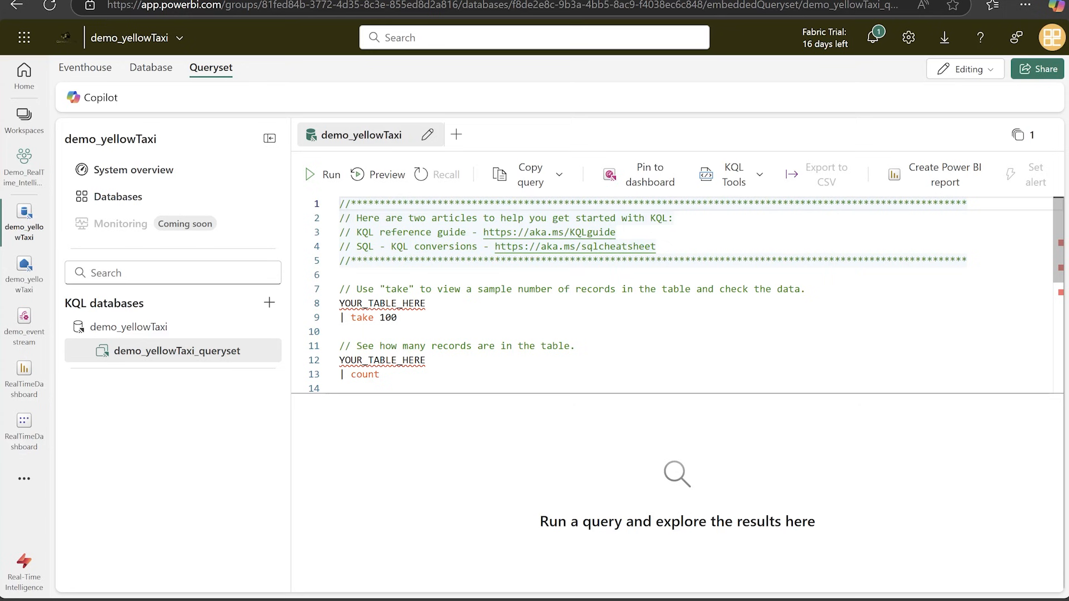
# Return to the Real-Time Intelligence home page and list the recently opened items.
pyautogui.click(23, 567)
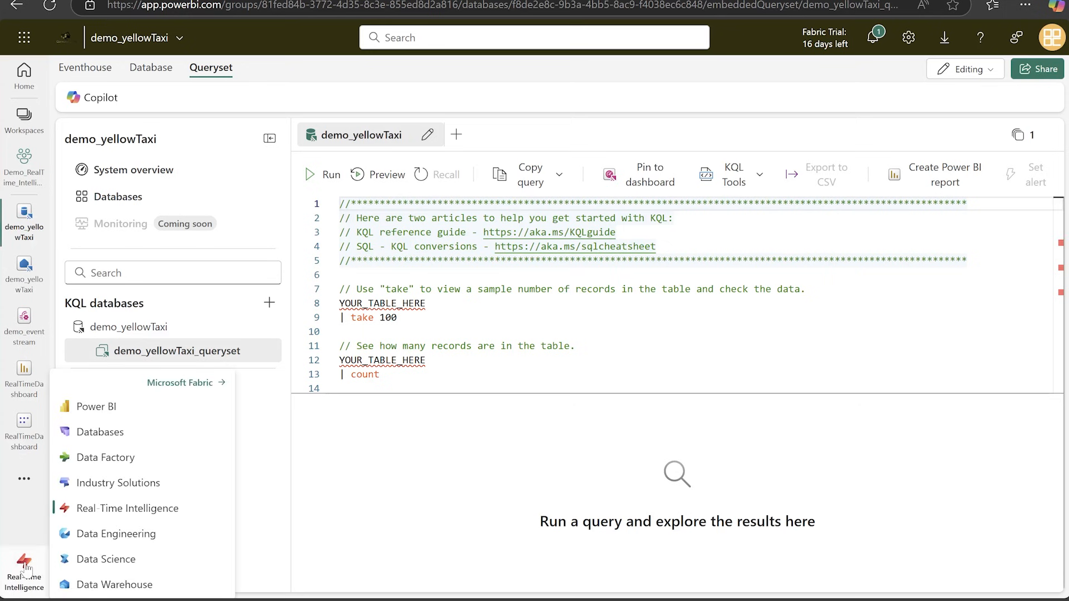
pyautogui.click(114, 508)
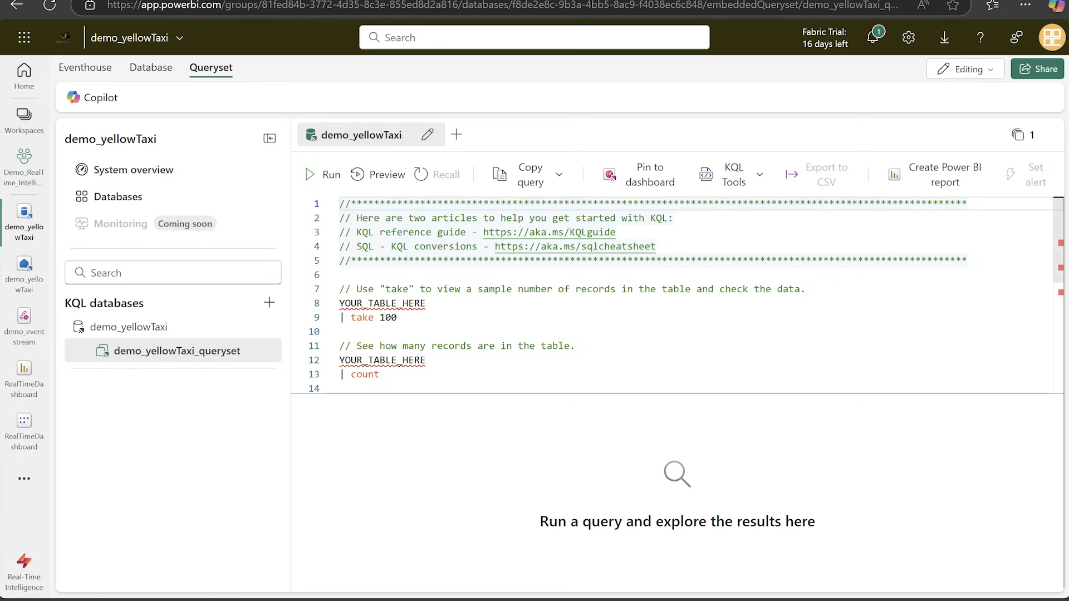
pyautogui.scroll(-4, 251, 516)
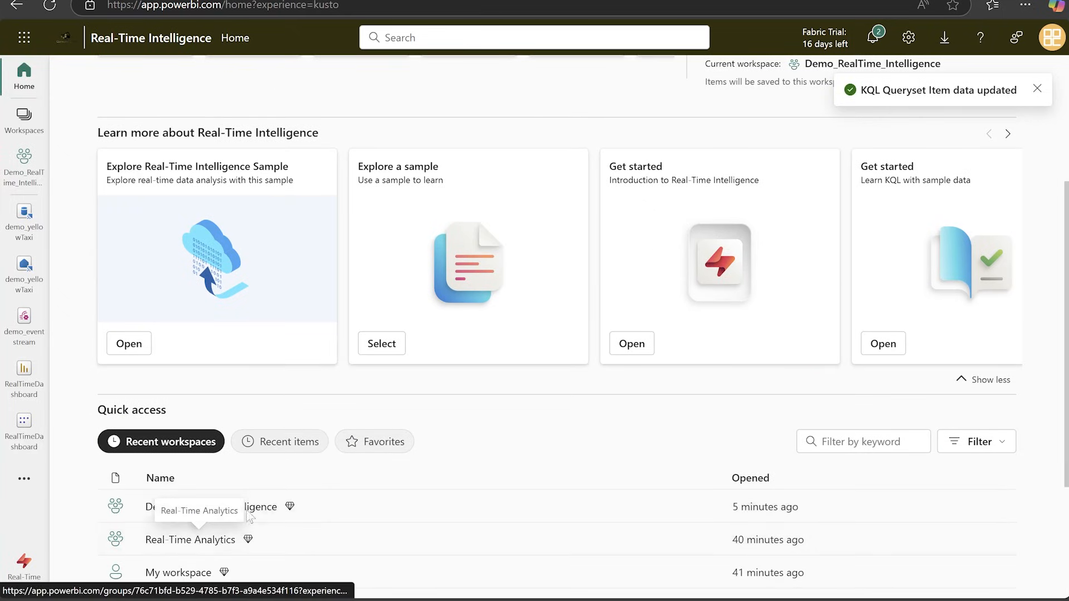
pyautogui.click(291, 443)
pyautogui.scroll(-1, 237, 534)
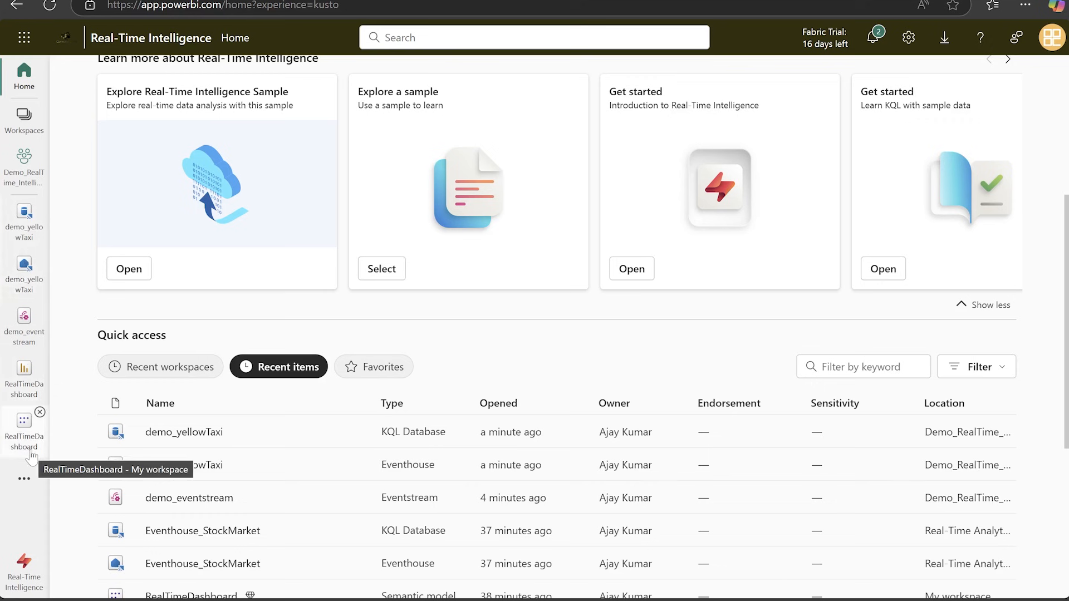
# Remove the RealTimeDashboard, demo_eventstream and demo_yellowTaxi entries from the open items in the side navigation.
pyautogui.click(40, 360)
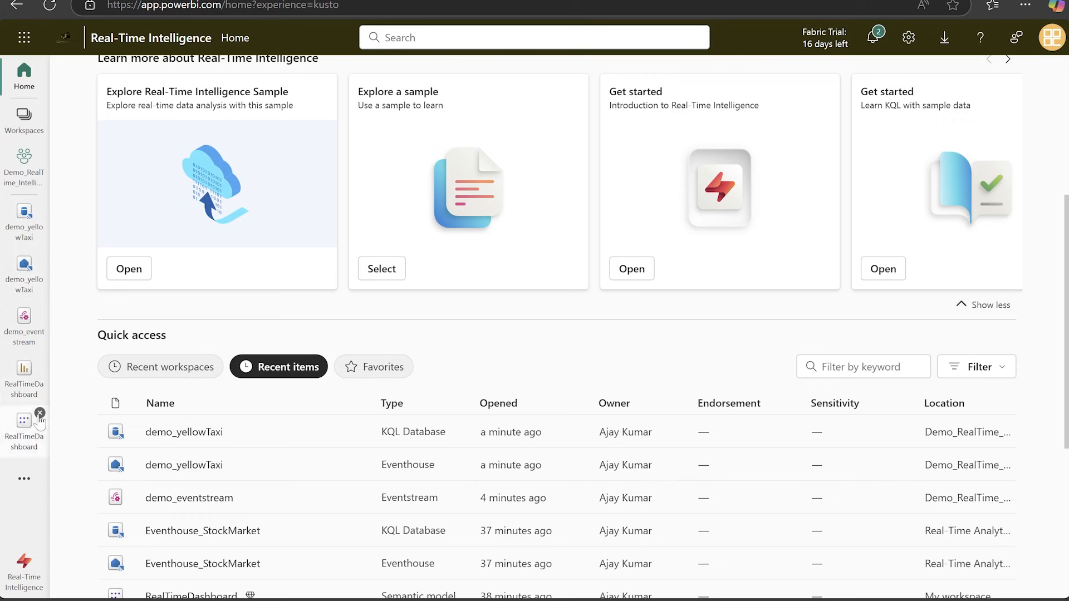
pyautogui.click(40, 360)
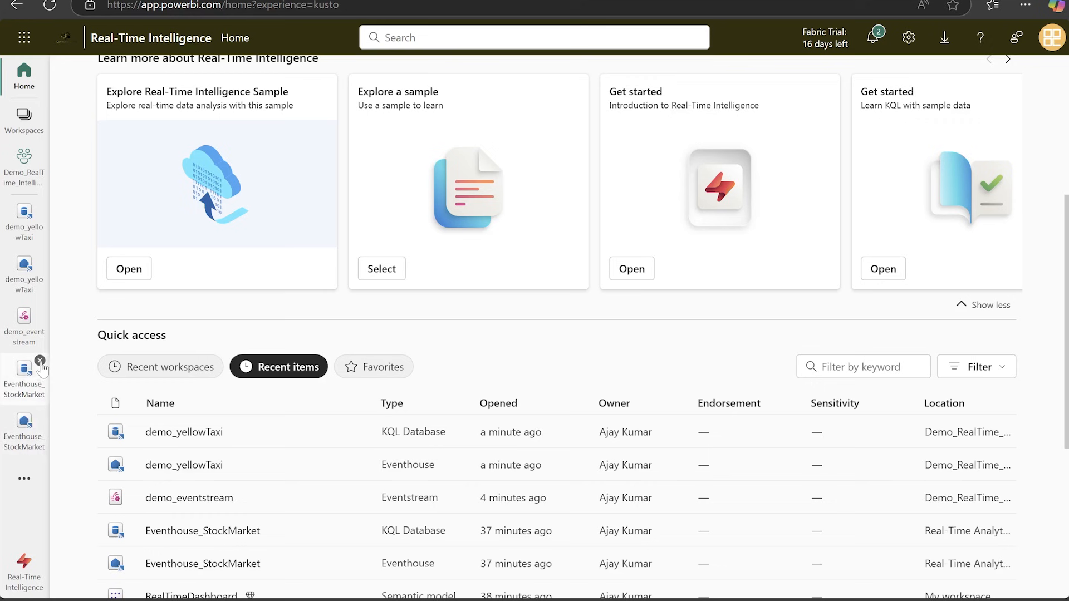
pyautogui.click(39, 310)
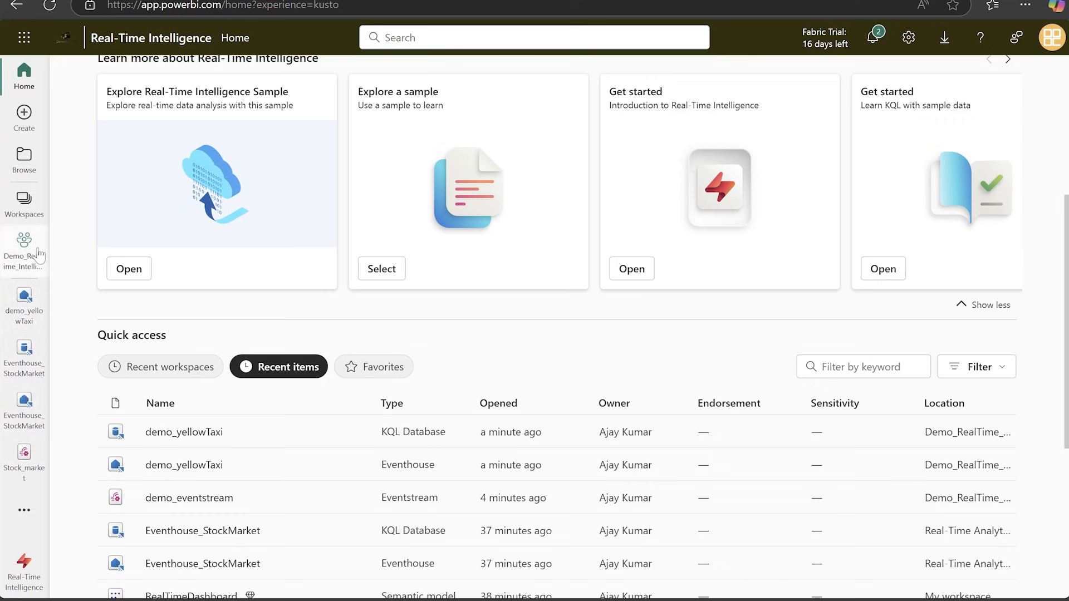
pyautogui.click(39, 298)
# Find the Demo_RealTime_Intelligence workspace and go to the demo_yellowTaxi KQL database in its eventhouse.
pyautogui.click(24, 242)
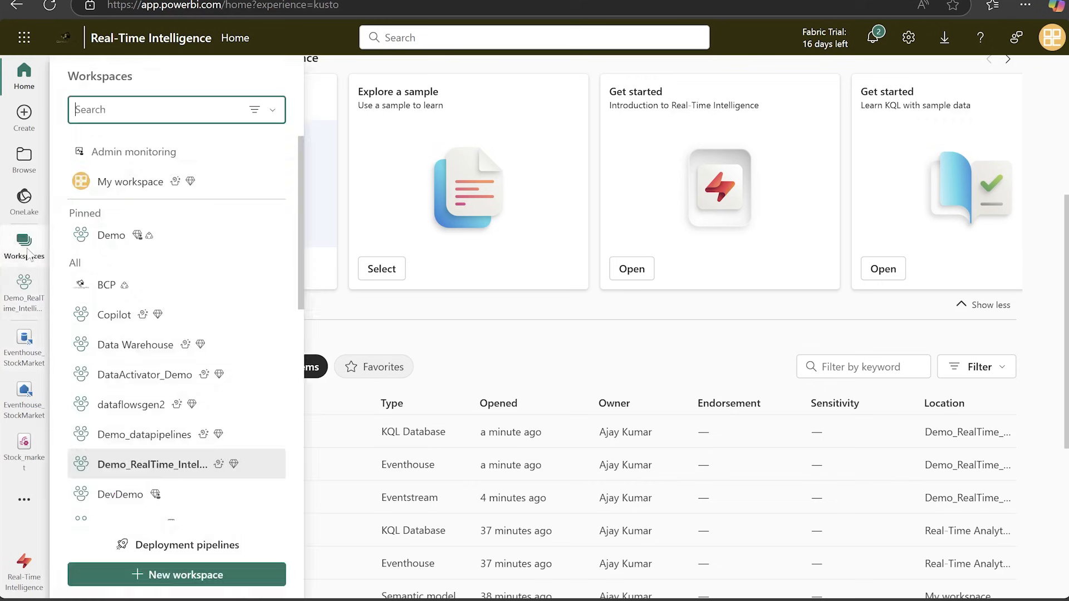
pyautogui.write('demo')
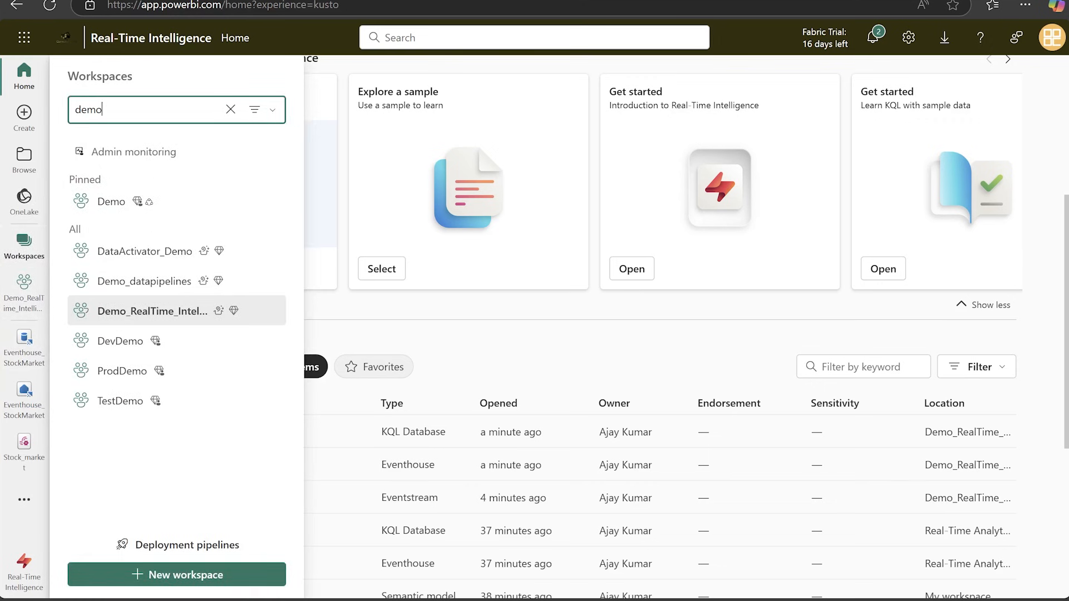
pyautogui.click(167, 311)
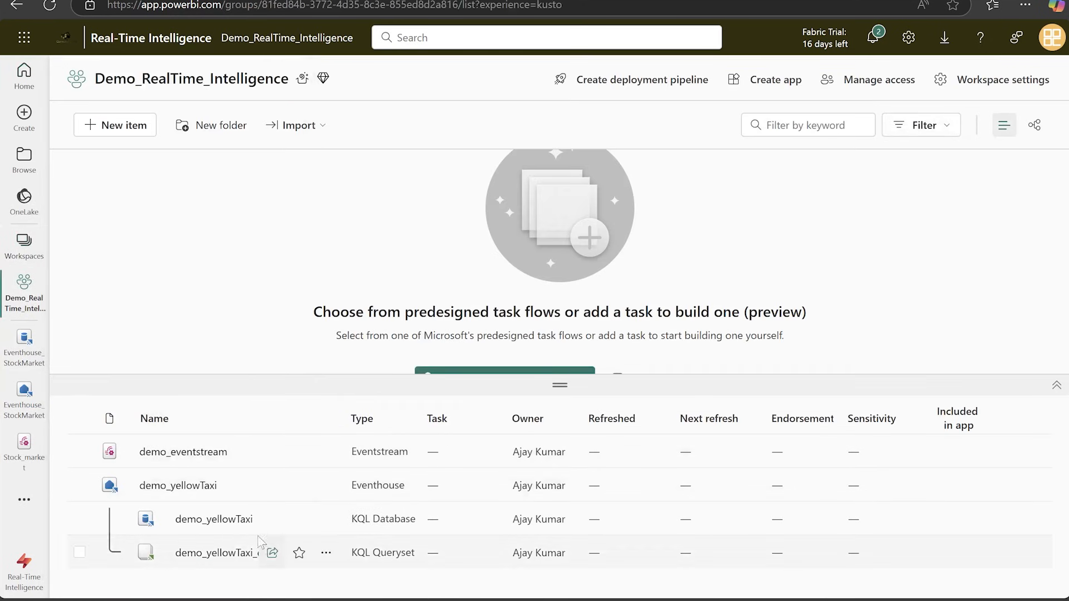
pyautogui.click(205, 486)
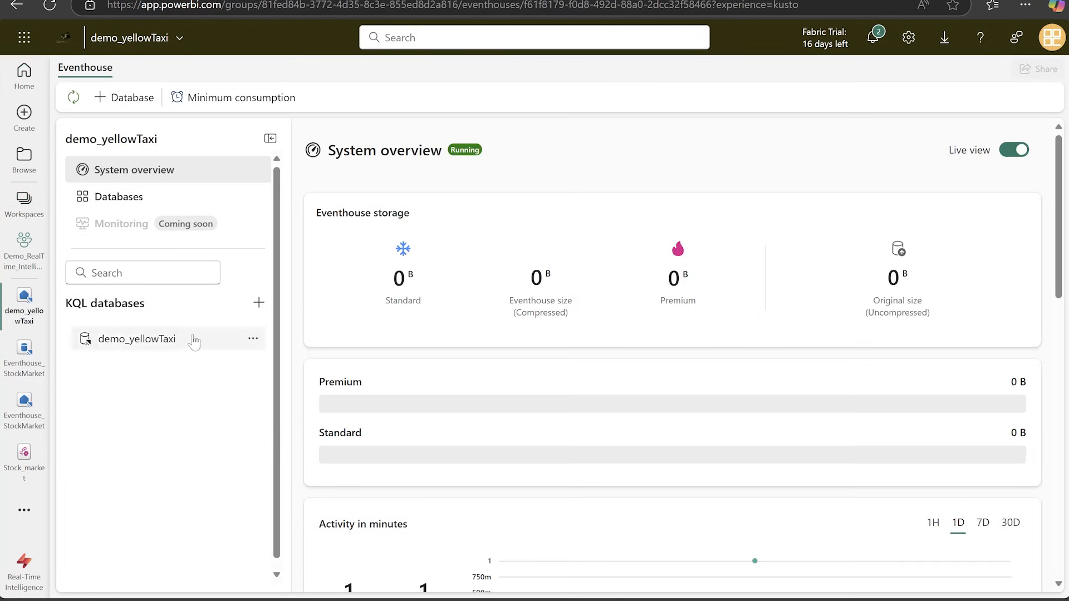
pyautogui.click(162, 349)
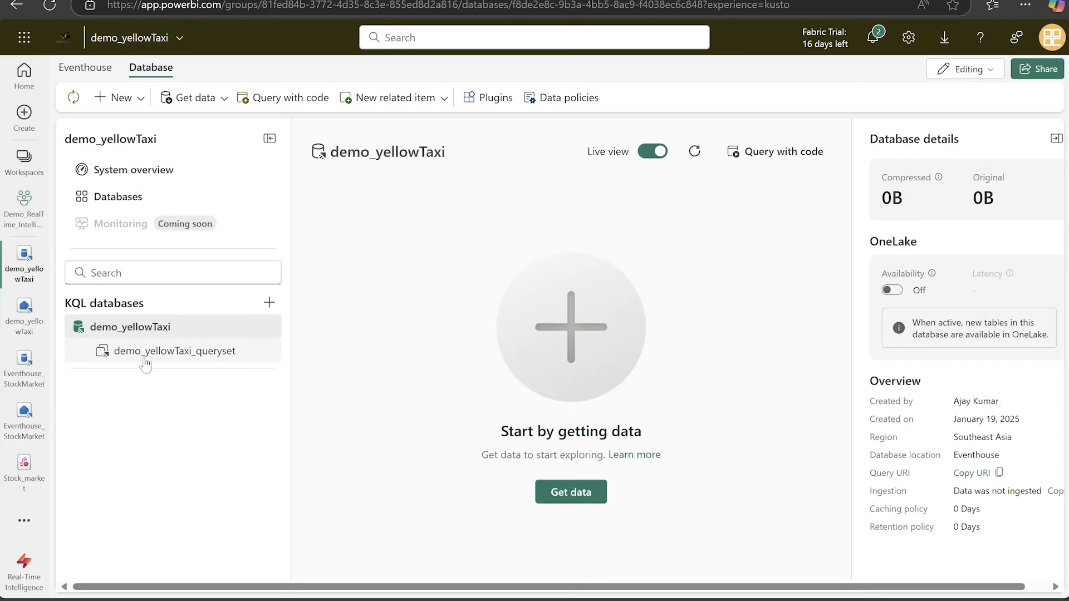
pyautogui.click(144, 359)
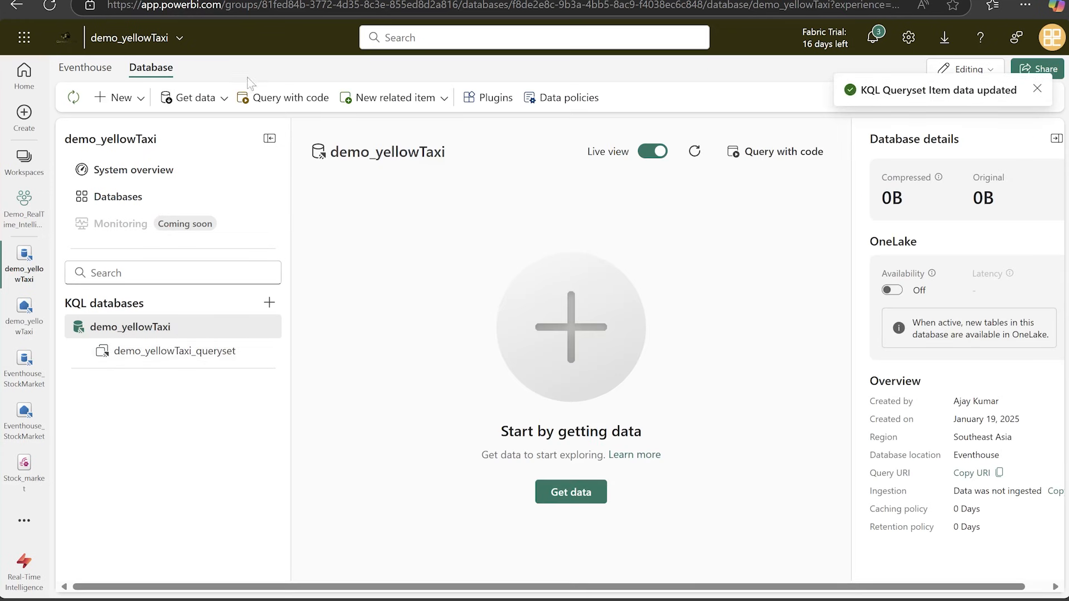
# Start getting data from an eventstream into a new destination table named YelloTaxi in the demo_yellowTaxi database.
pyautogui.click(186, 102)
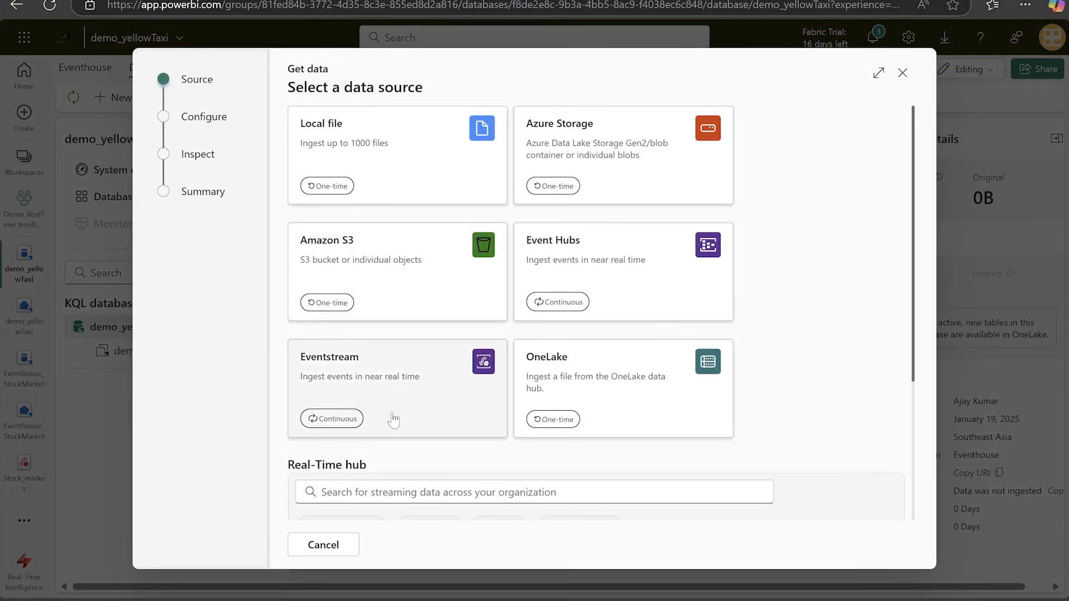
pyautogui.click(398, 407)
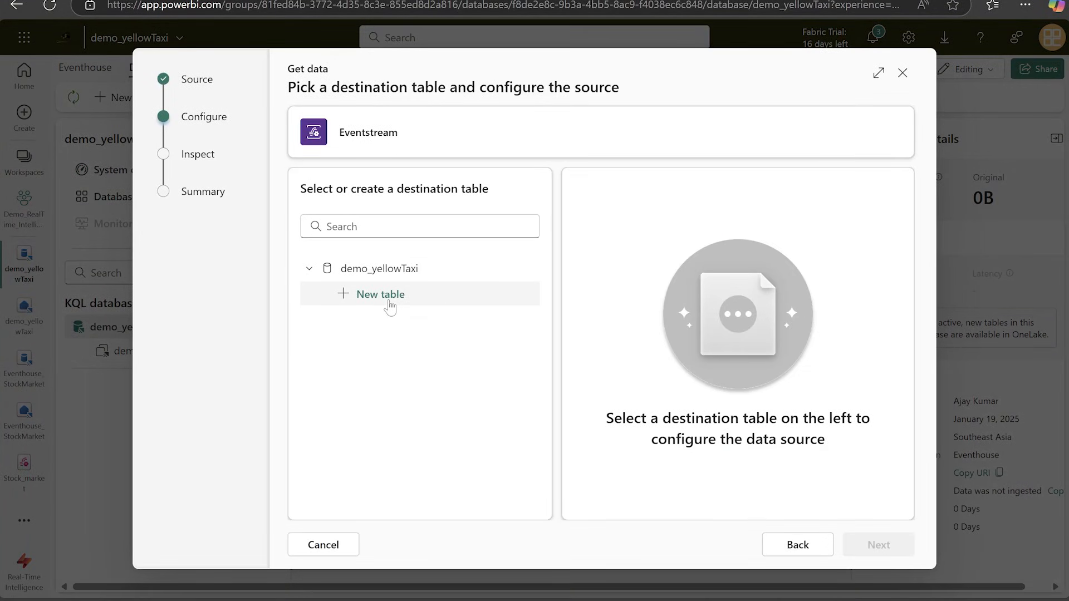
pyautogui.click(380, 296)
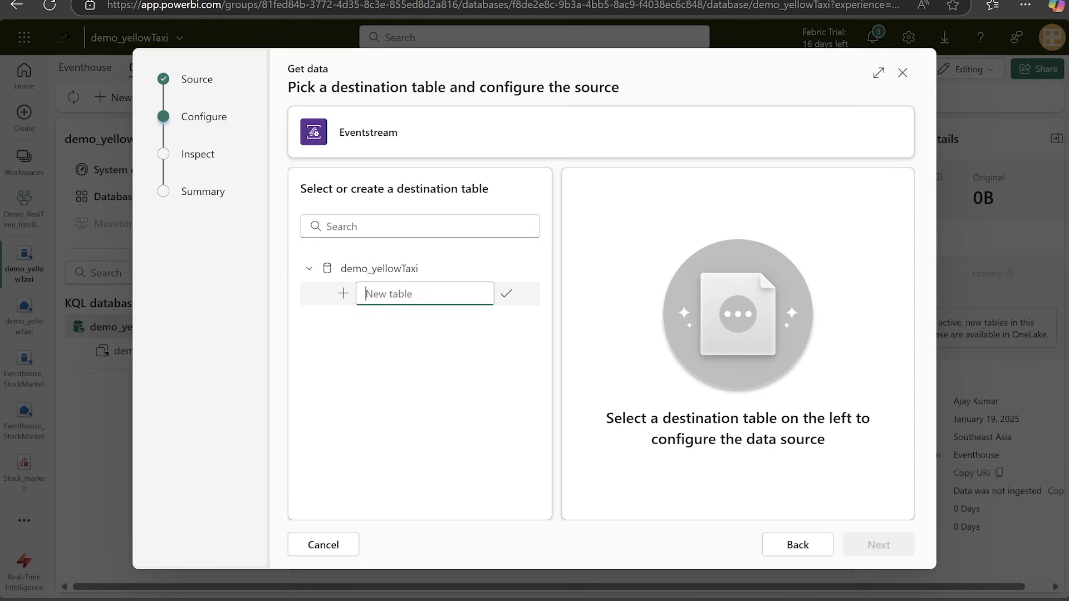
pyautogui.write('YelloTaxi')
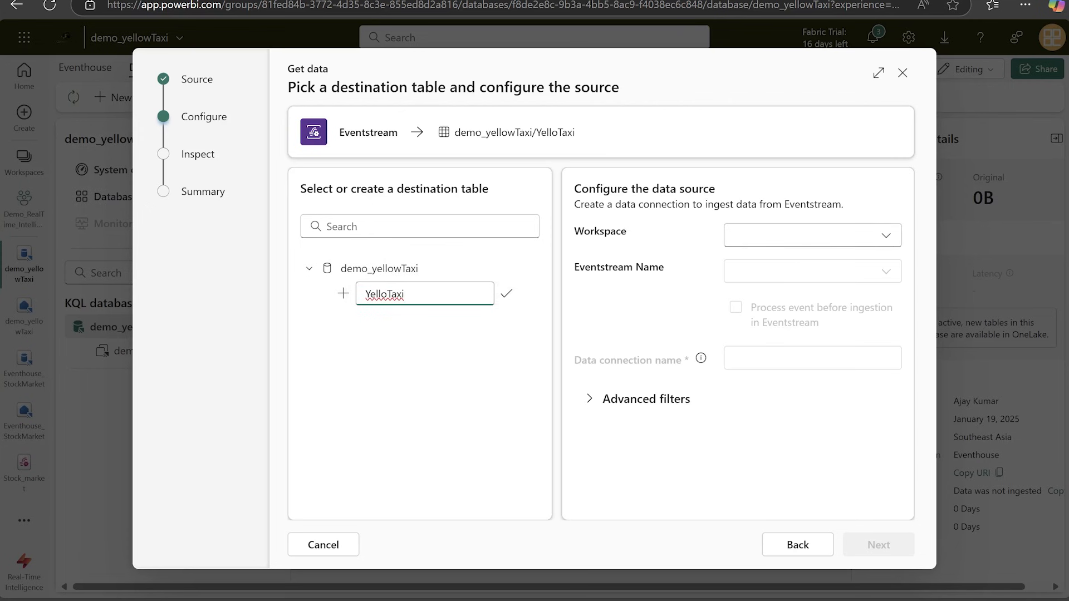
# Set the data source to the demo_eventstream eventstream in the Demo_RealTime_Intelligence workspace.
pyautogui.click(812, 235)
pyautogui.write('demo_')
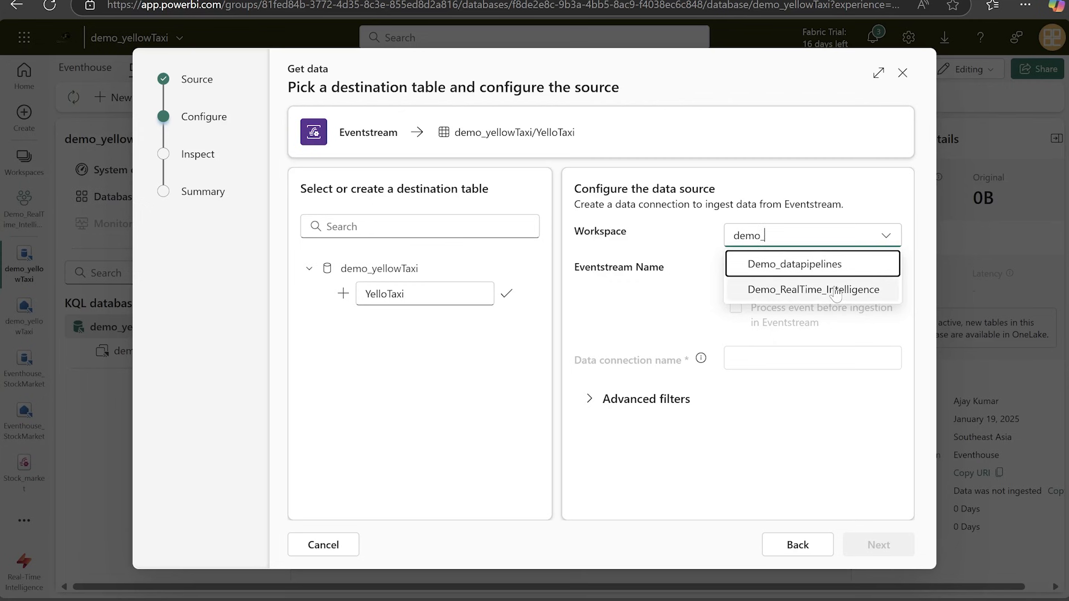
pyautogui.click(837, 290)
pyautogui.click(837, 274)
pyautogui.click(783, 303)
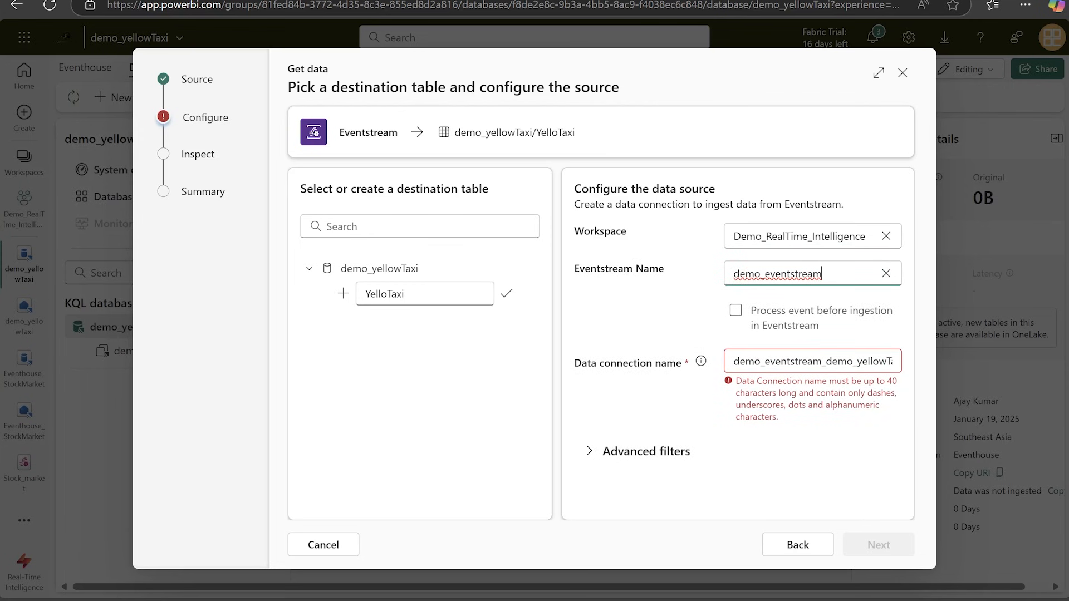
# Name the data connection YellowTaxi and check the advanced filters without changing them.
pyautogui.moveTo(733, 361); pyautogui.dragTo(923, 362)
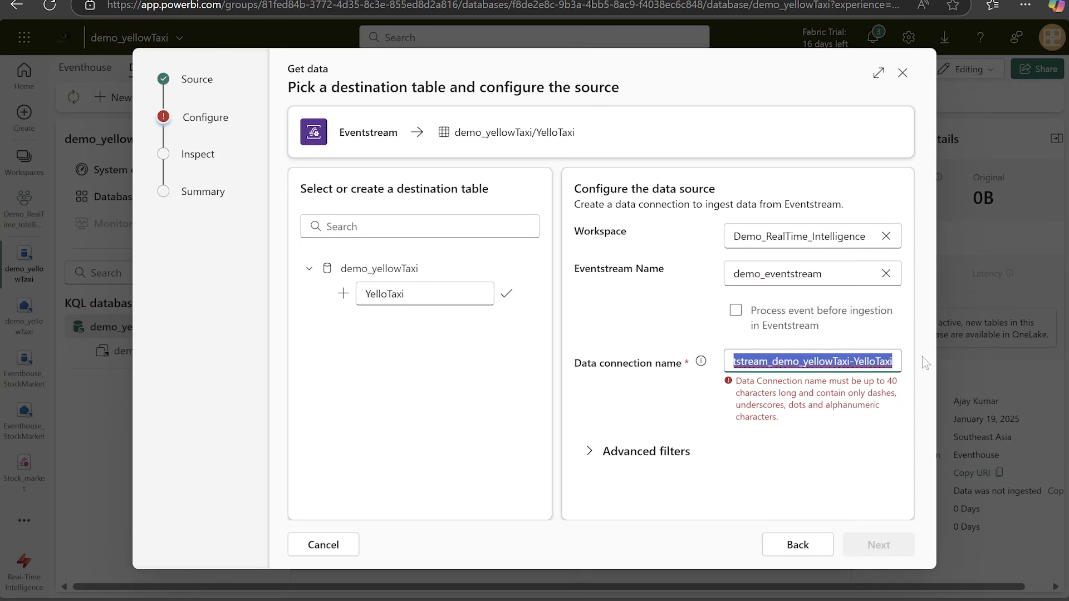
pyautogui.write('YellowTaxi')
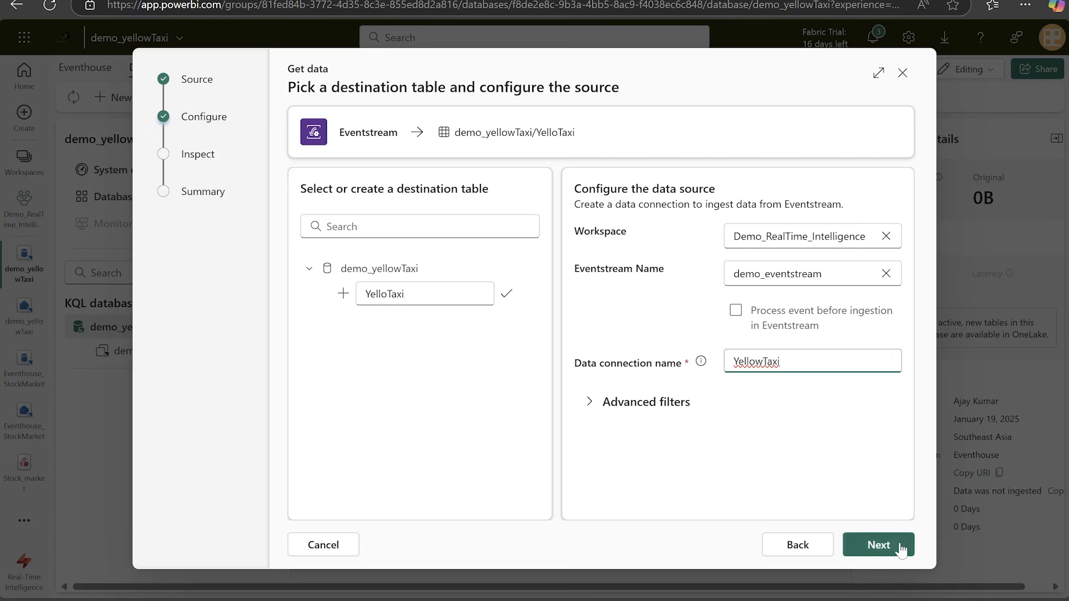
pyautogui.click(589, 402)
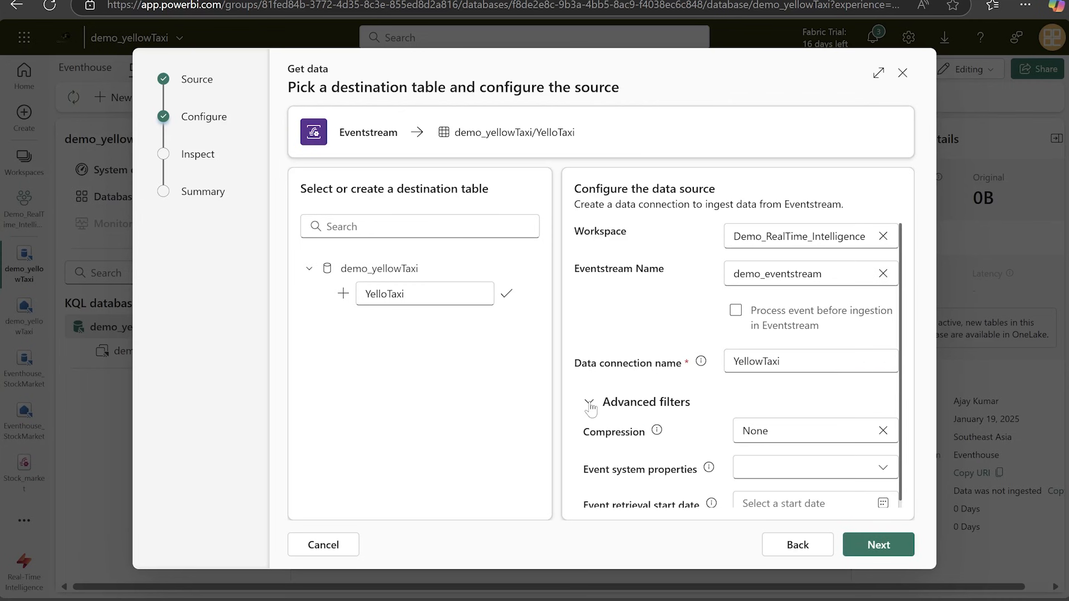
pyautogui.click(590, 402)
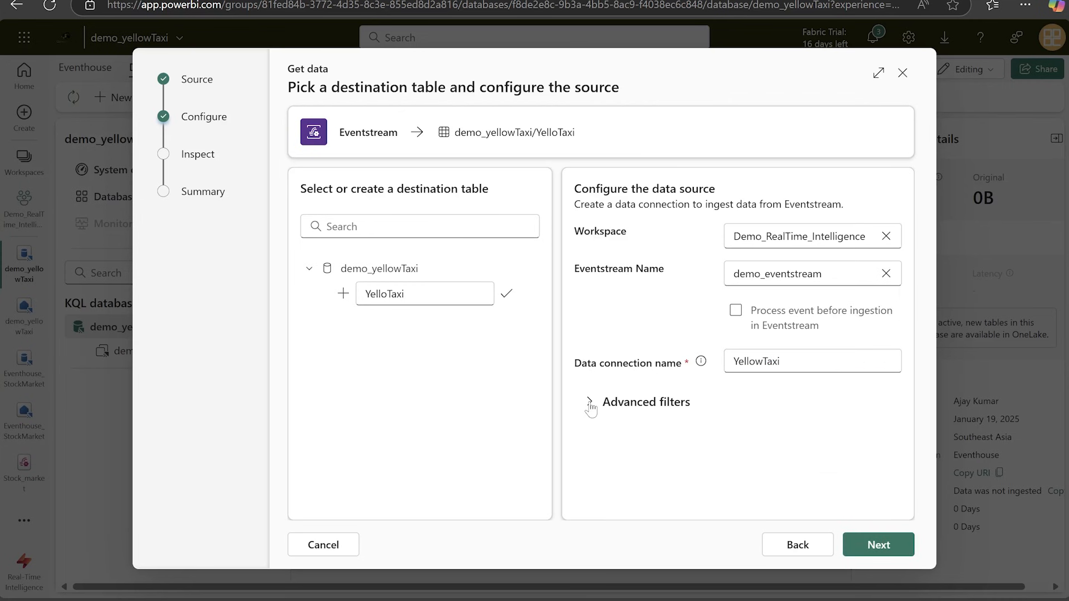
# Inspect the sampled data in JSON format, finish the eventstream ingestion setup and close its summary.
pyautogui.click(874, 544)
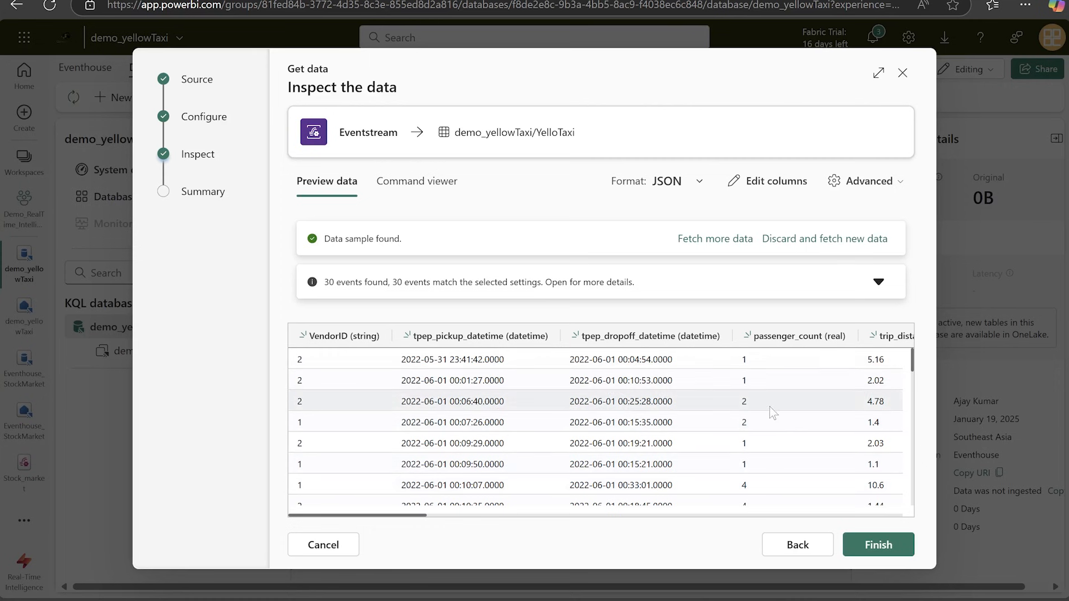
pyautogui.click(879, 546)
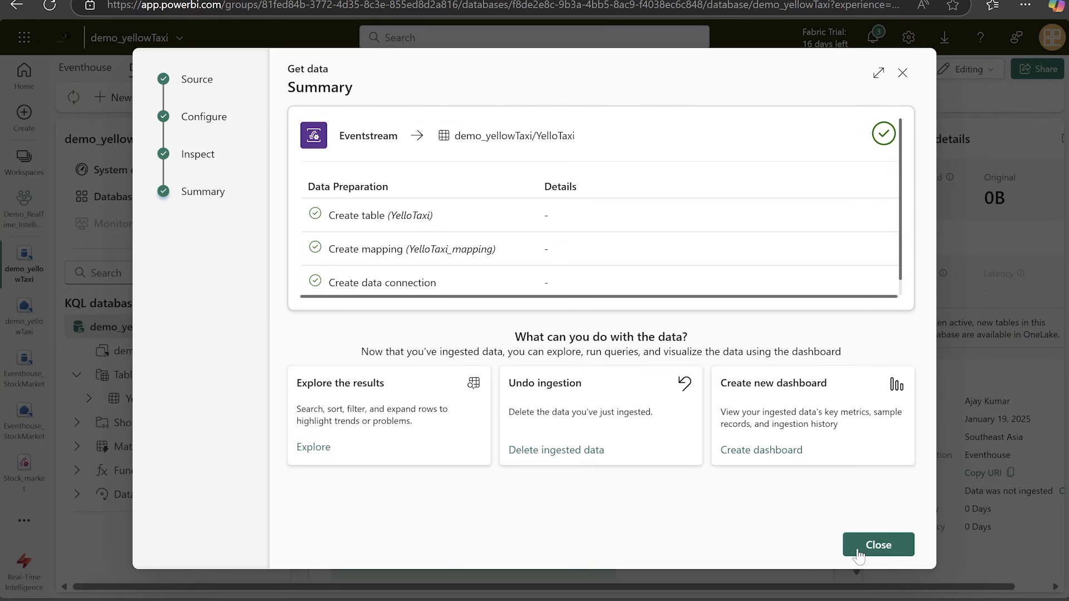
pyautogui.click(878, 545)
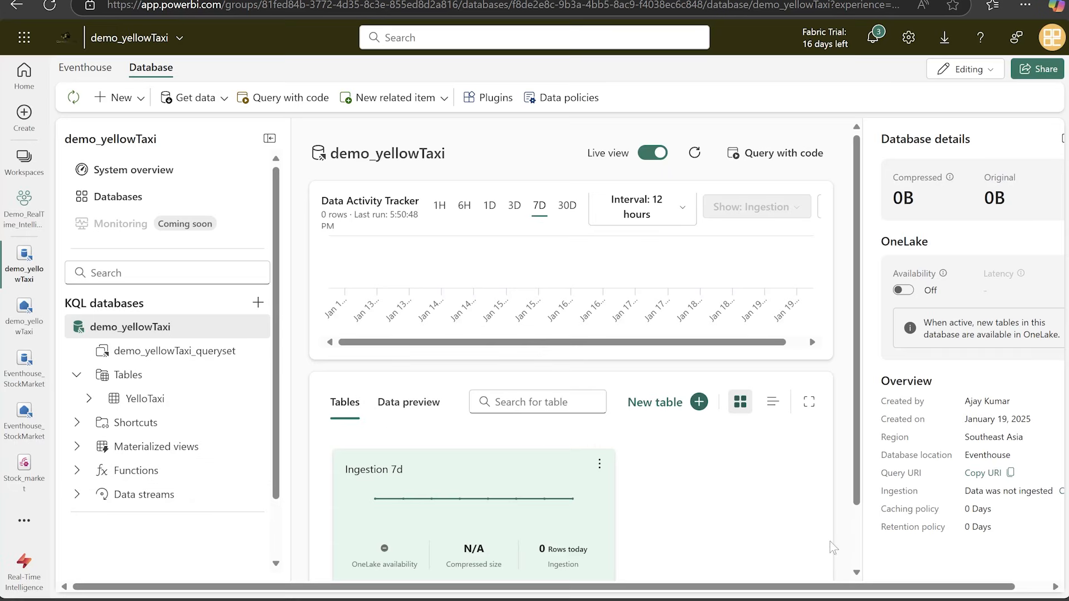
# Open demo_yellowTaxi_queryset and replace the table placeholder in the take 100 query with YelloTaxi.
pyautogui.click(194, 352)
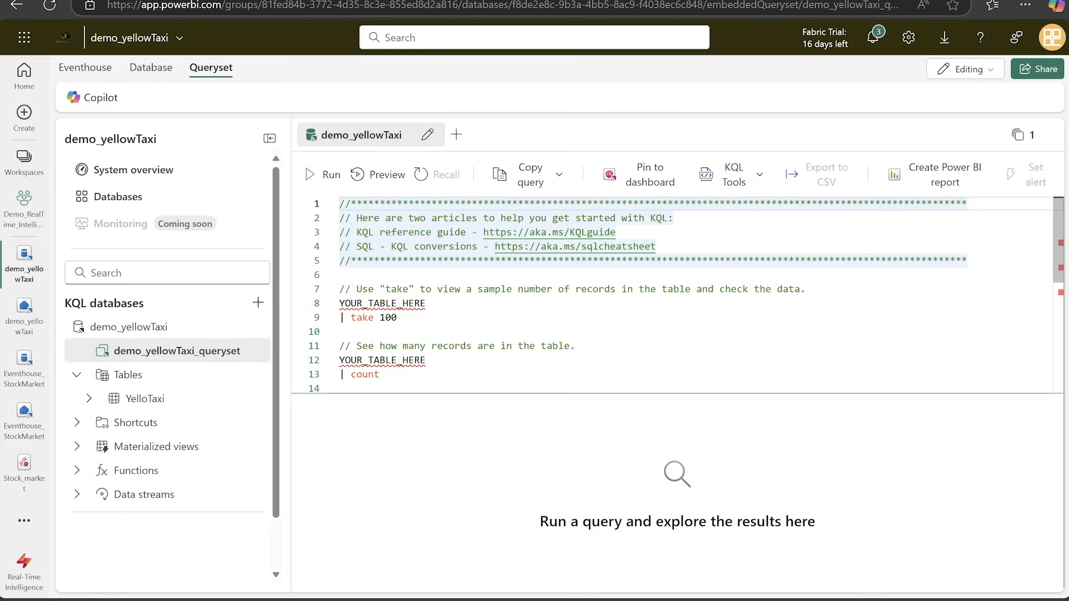
pyautogui.moveTo(426, 303); pyautogui.dragTo(328, 305)
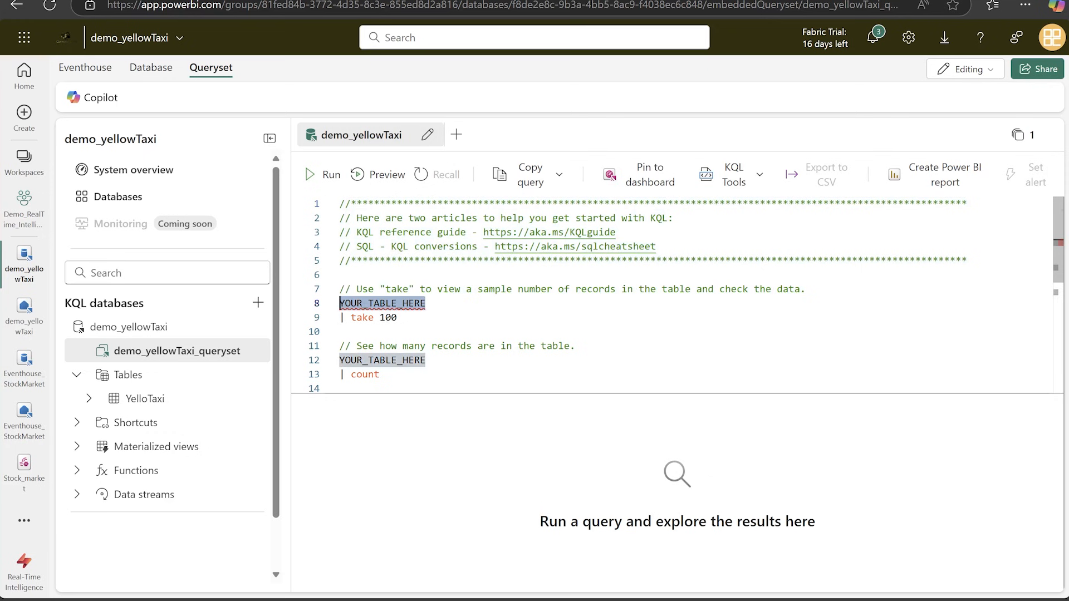
pyautogui.write('Yello')
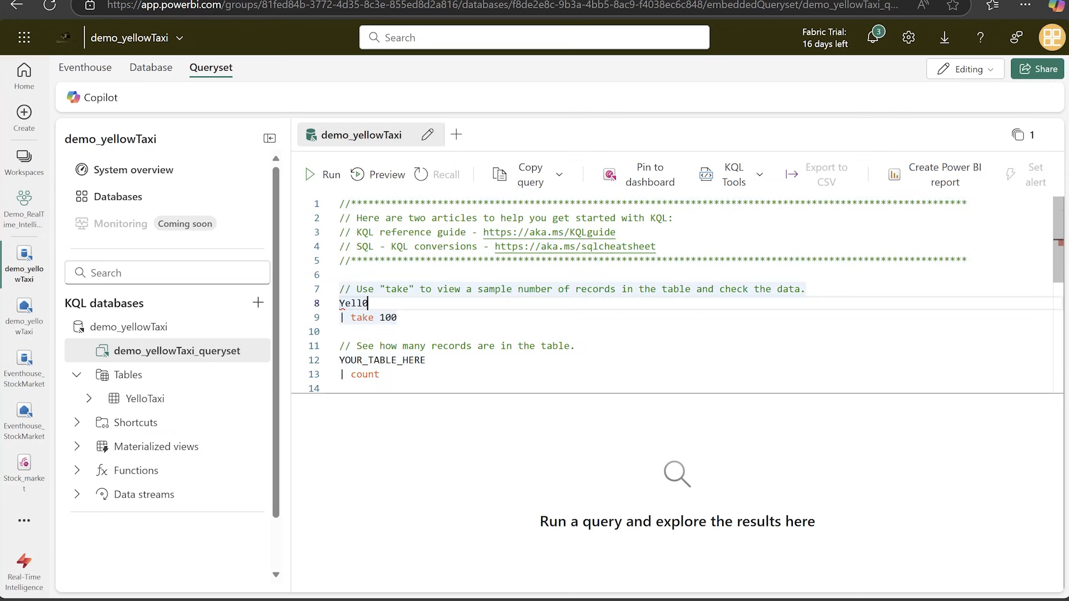
pyautogui.write('ow')
pyautogui.write('Tax')
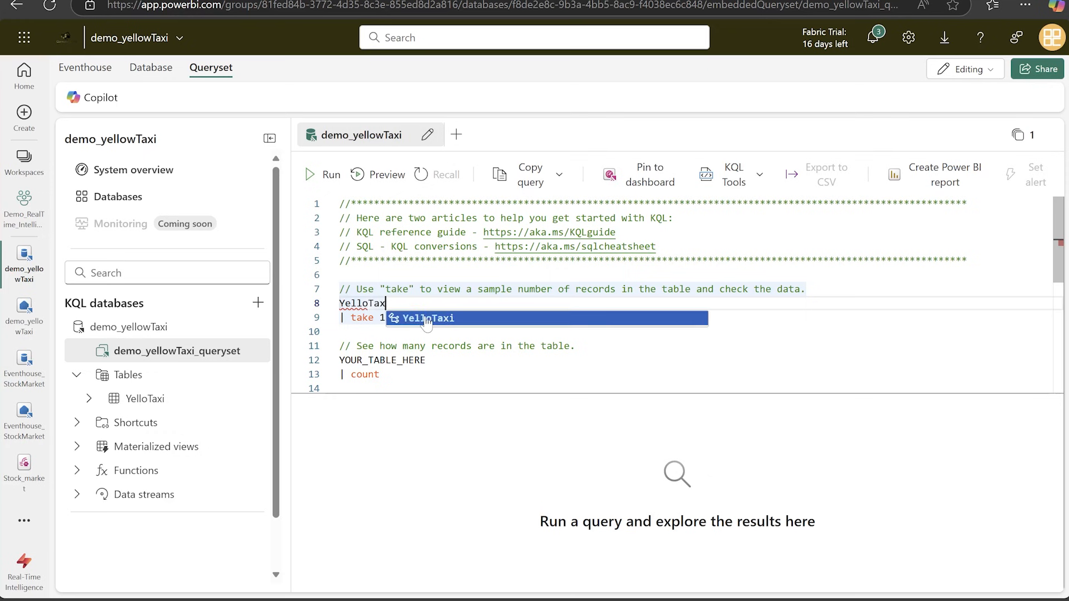
pyautogui.click(427, 318)
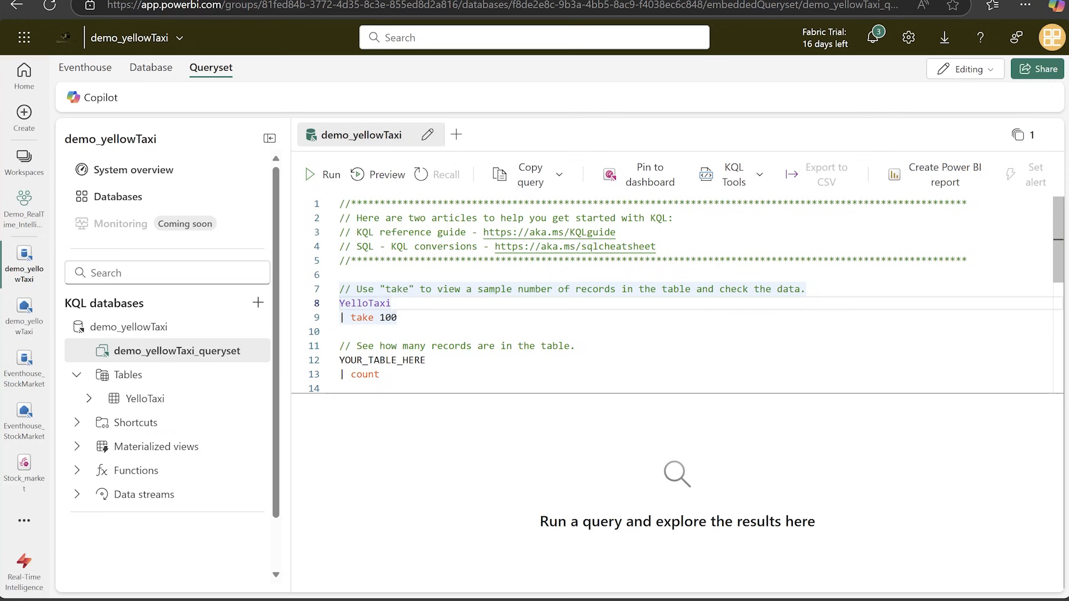
# Run only the YelloTaxi take 100 query and look through the columns of the returned records.
pyautogui.moveTo(397, 318); pyautogui.dragTo(340, 304)
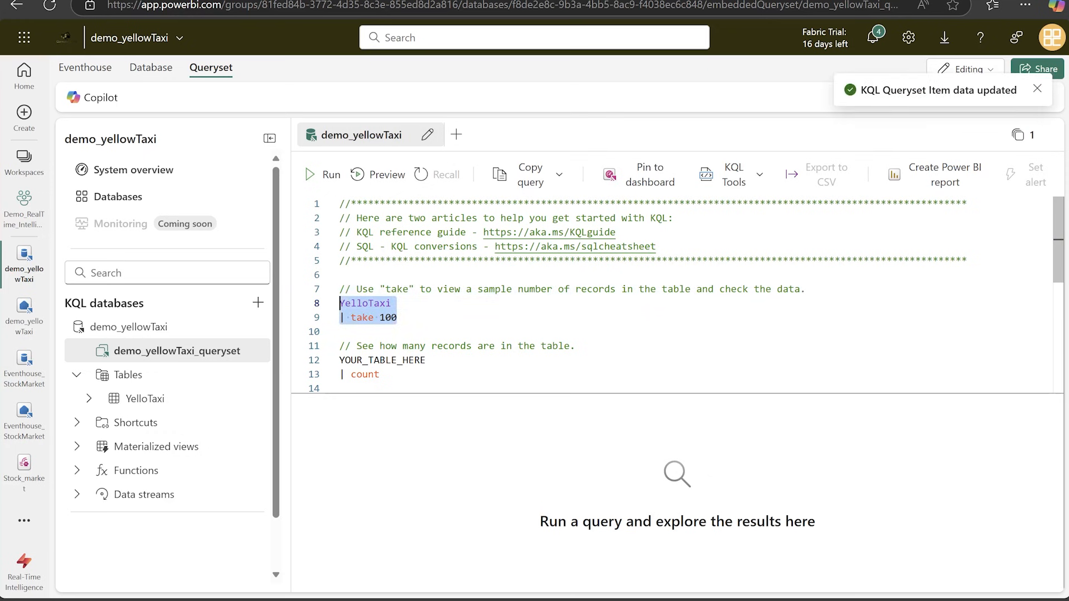
pyautogui.click(323, 177)
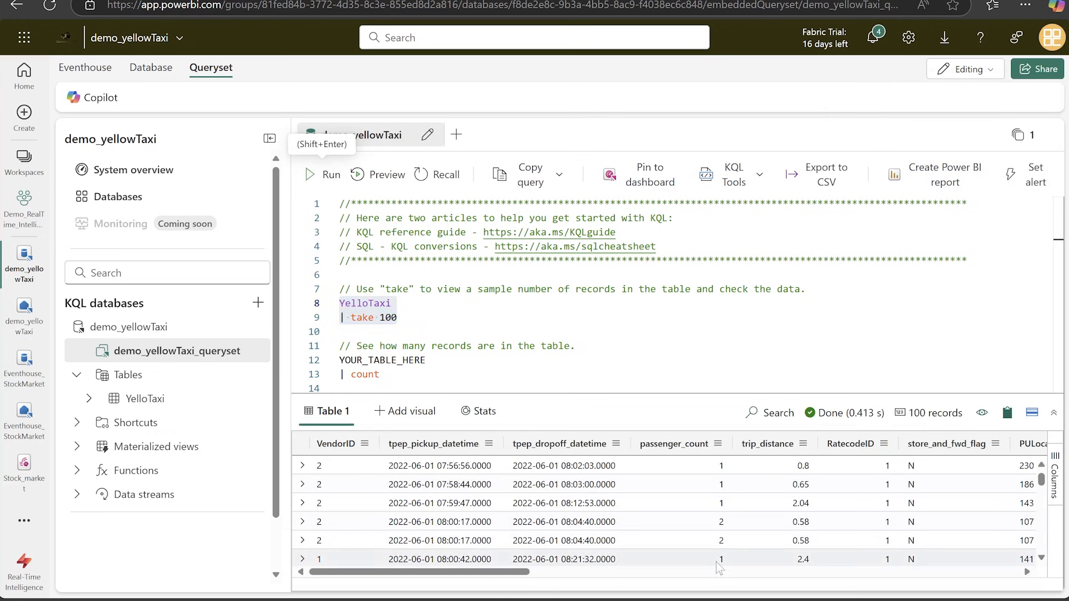
pyautogui.moveTo(523, 572); pyautogui.dragTo(536, 571)
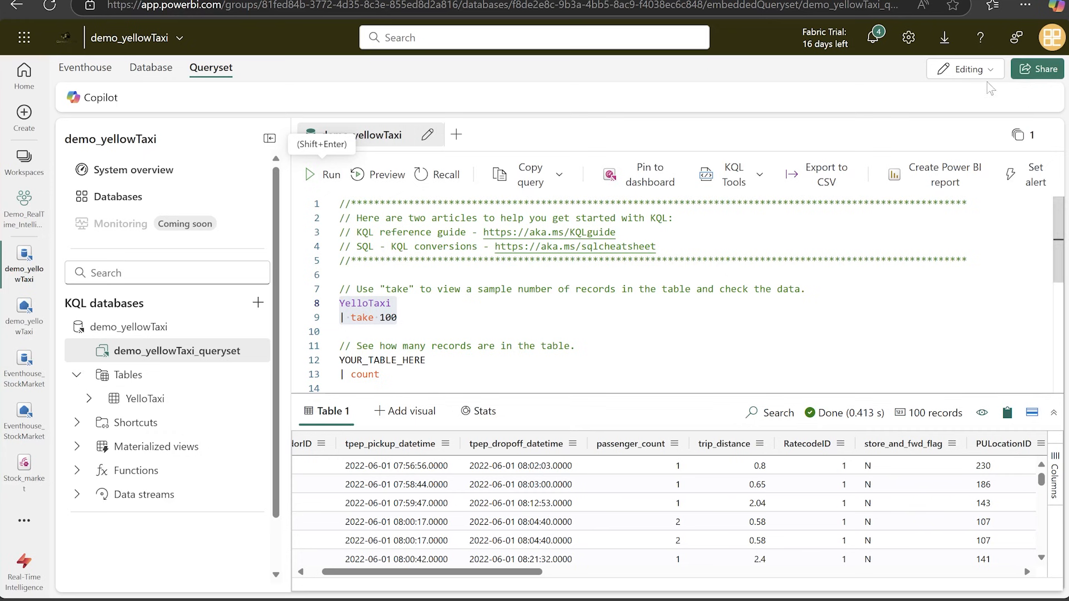
pyautogui.click(969, 74)
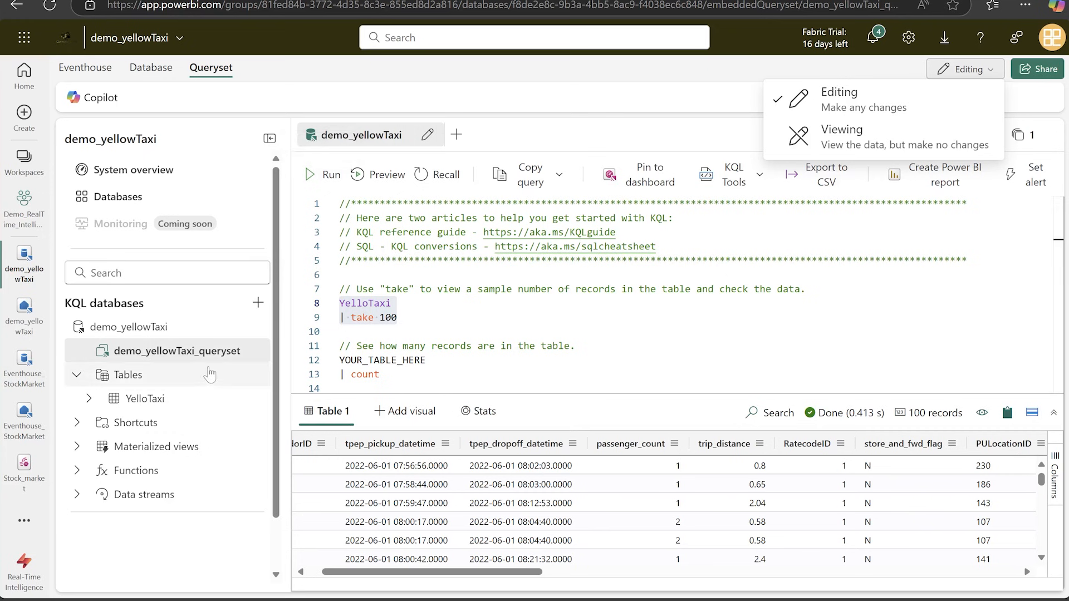
# Replace the whole queryset code with a YelloTaxi query that summarizes TotalAmount = sum(total_amount) by payment_type.
pyautogui.click(454, 388)
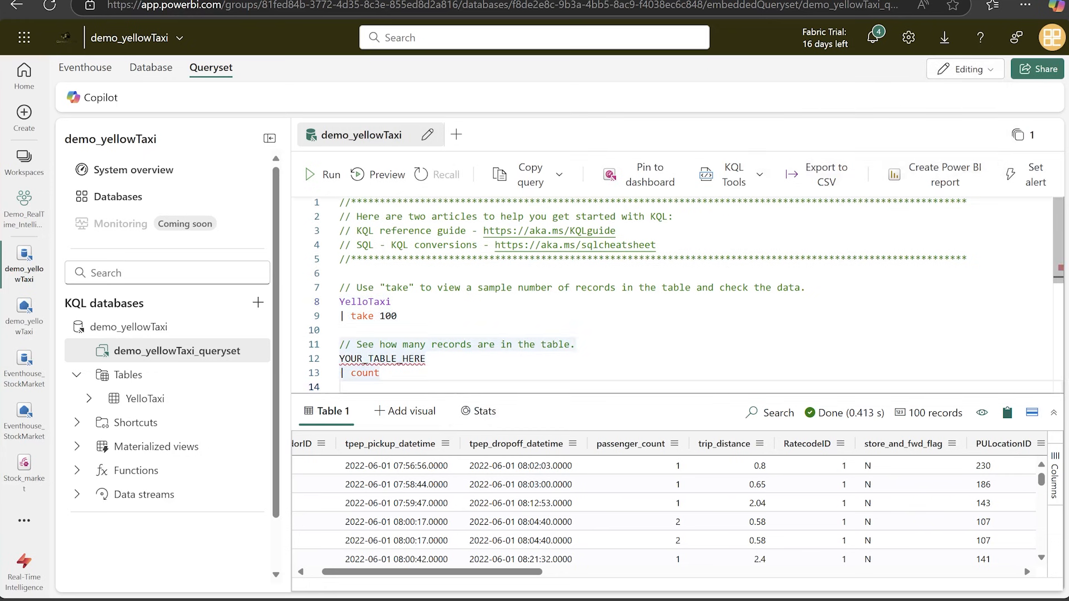
pyautogui.hotkey('ctrl', 'a')
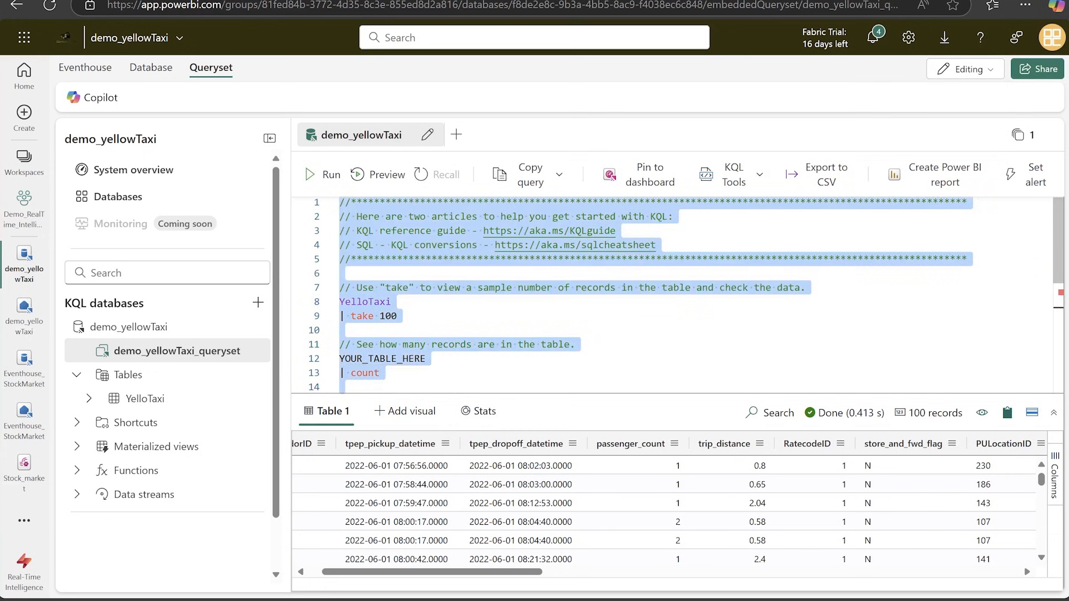
pyautogui.press('Delete')
pyautogui.click(210, 357)
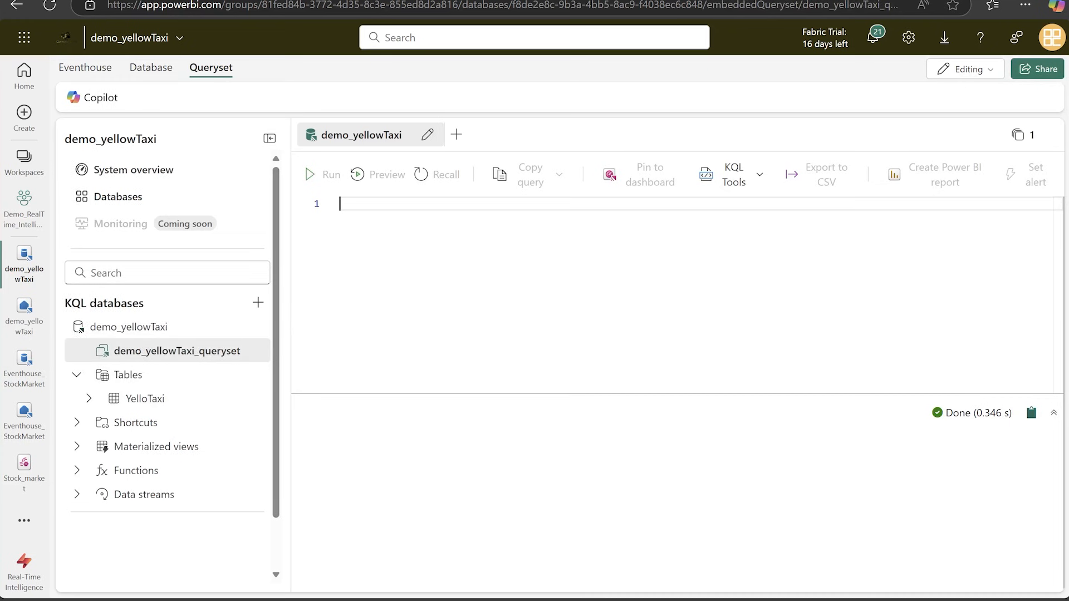
pyautogui.write('YelloTaxi | summarize TotalAmount = sum(total_amount) by payment_type')
pyautogui.press('BackSpace')
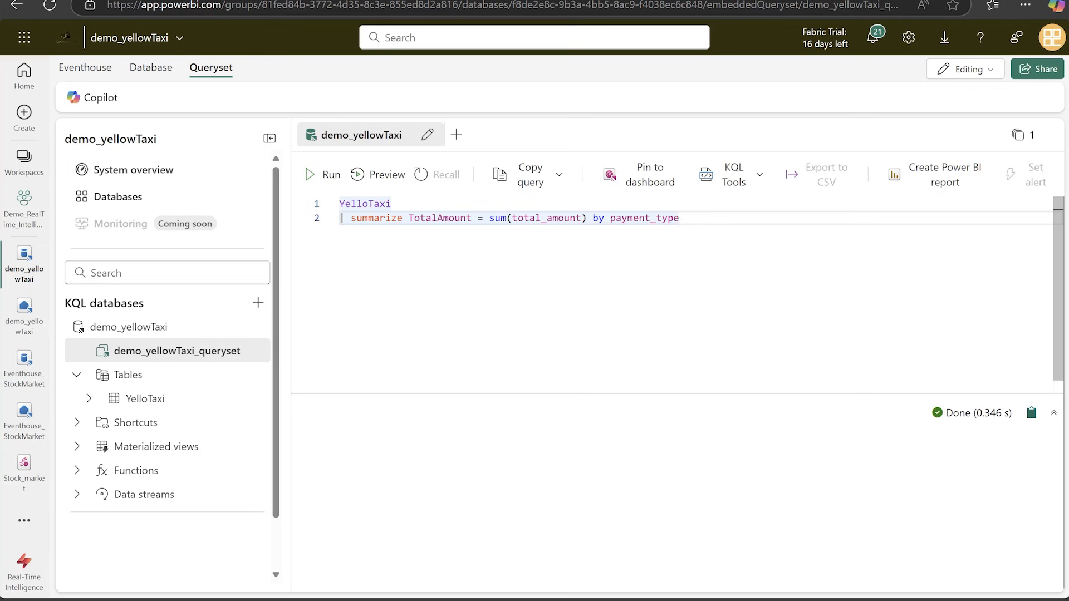
# Run the complete YelloTaxi summarize query, including its payment_type line.
pyautogui.click(323, 174)
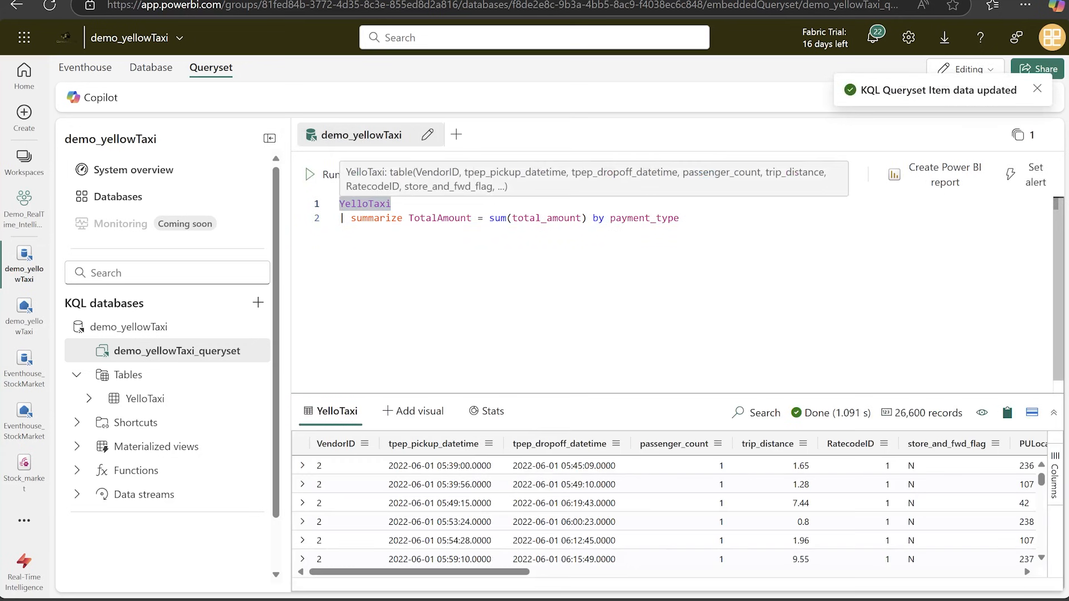
pyautogui.moveTo(581, 600)
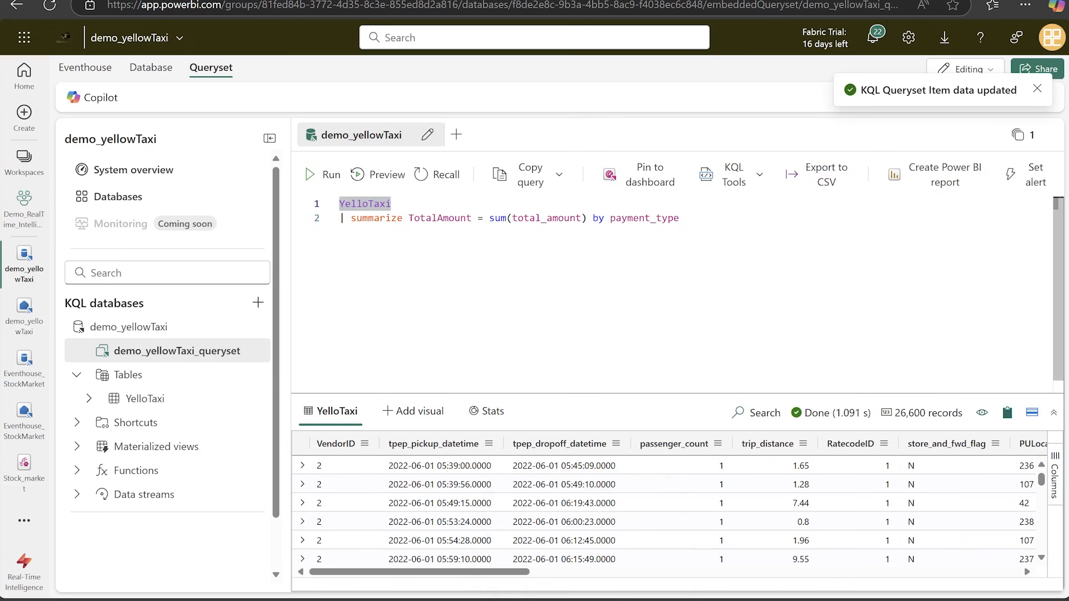
pyautogui.click(682, 218)
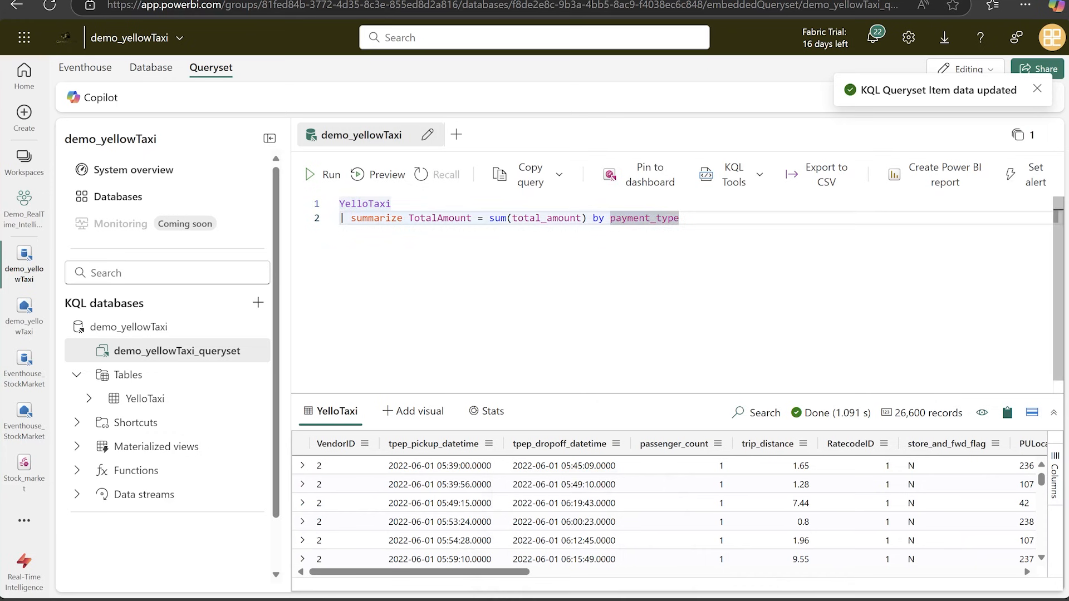
pyautogui.click(319, 179)
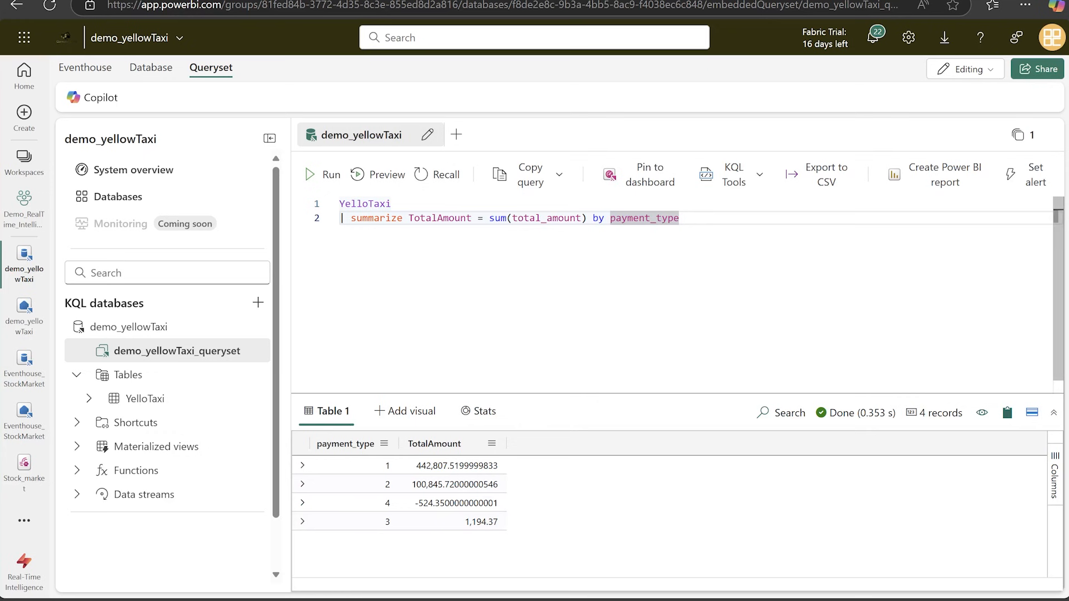
# Pin the query to a new dashboard named YellowTaxi with the tile name YellowTaxi, opening the dashboard after tile creation.
pyautogui.click(645, 189)
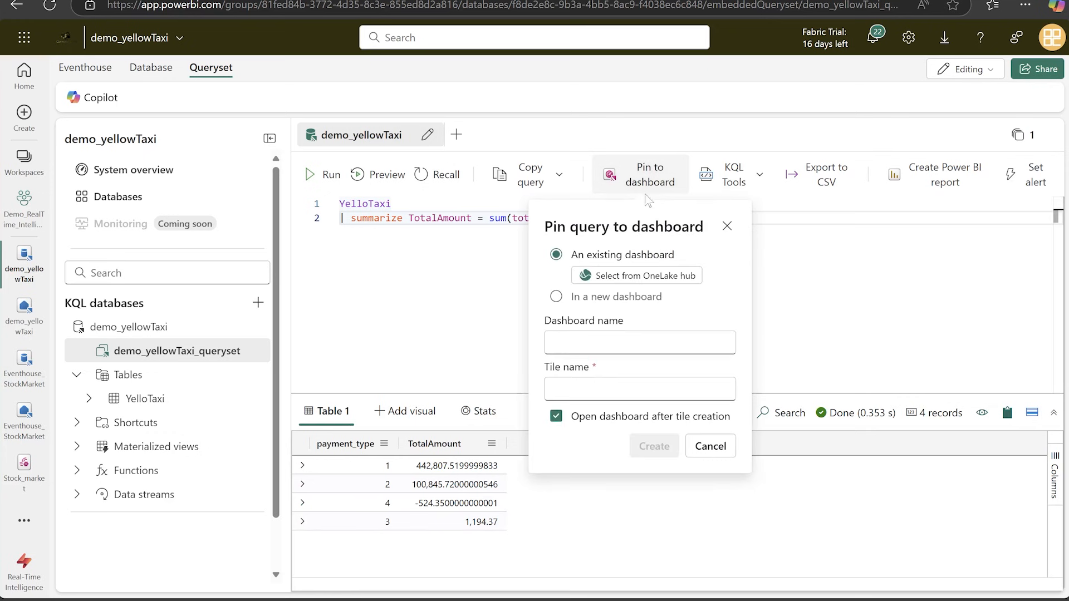
pyautogui.click(577, 300)
pyautogui.click(590, 344)
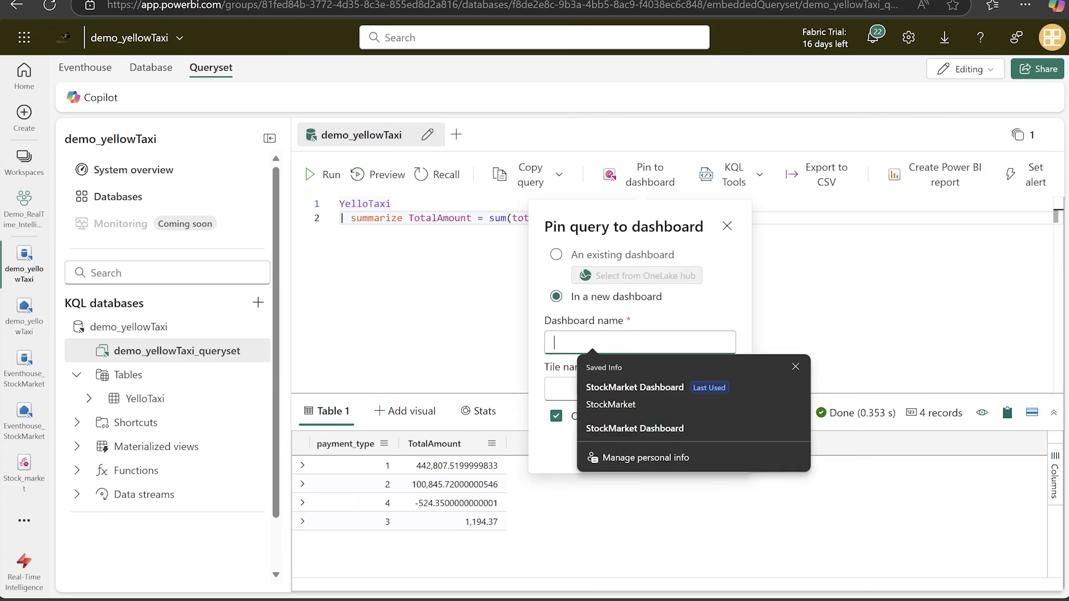
pyautogui.write('Yell0p')
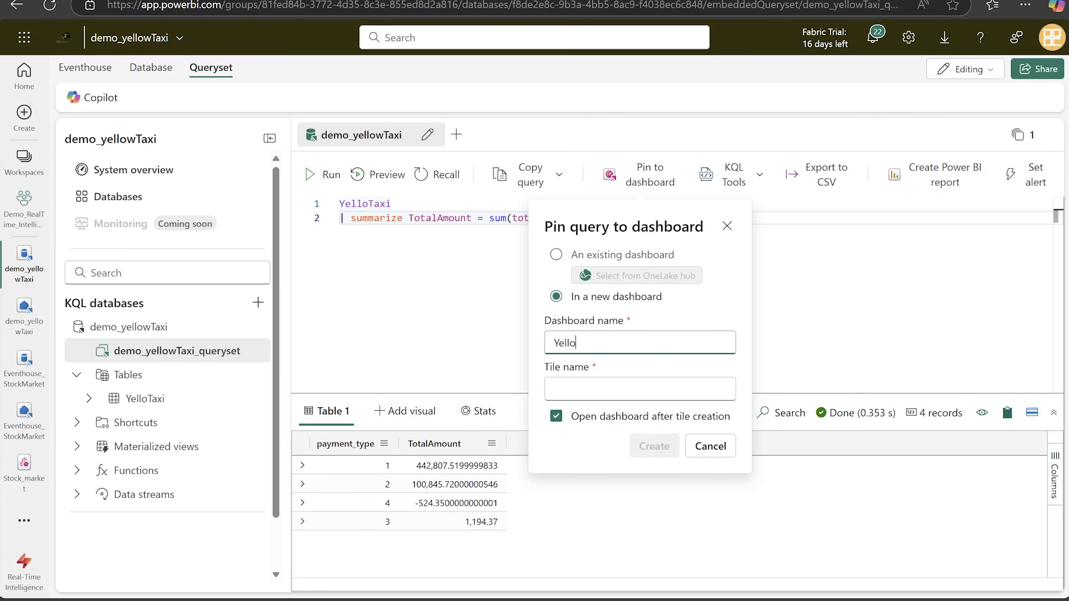
pyautogui.write('wTaxi')
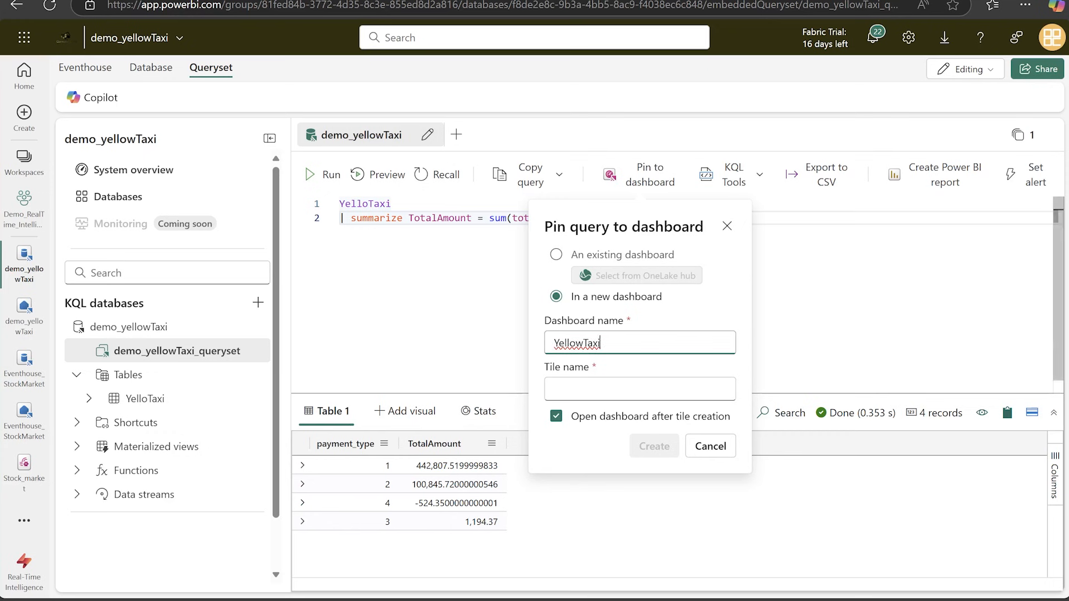
pyautogui.hotkey('ctrl', 'a')
pyautogui.hotkey('ctrl', 'c')
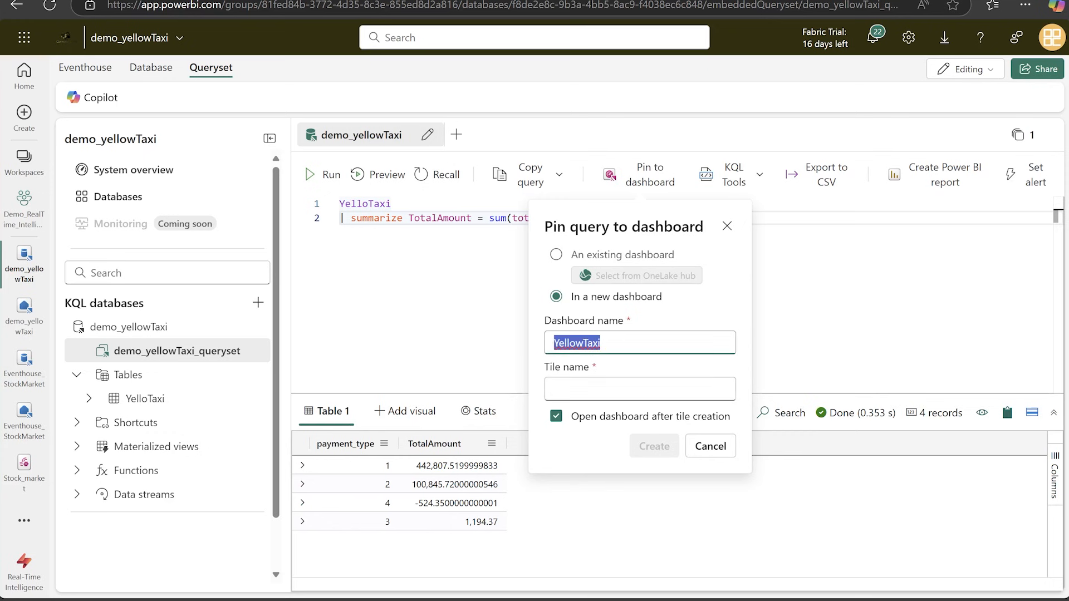
pyautogui.click(600, 391)
pyautogui.hotkey('ctrl', 'v')
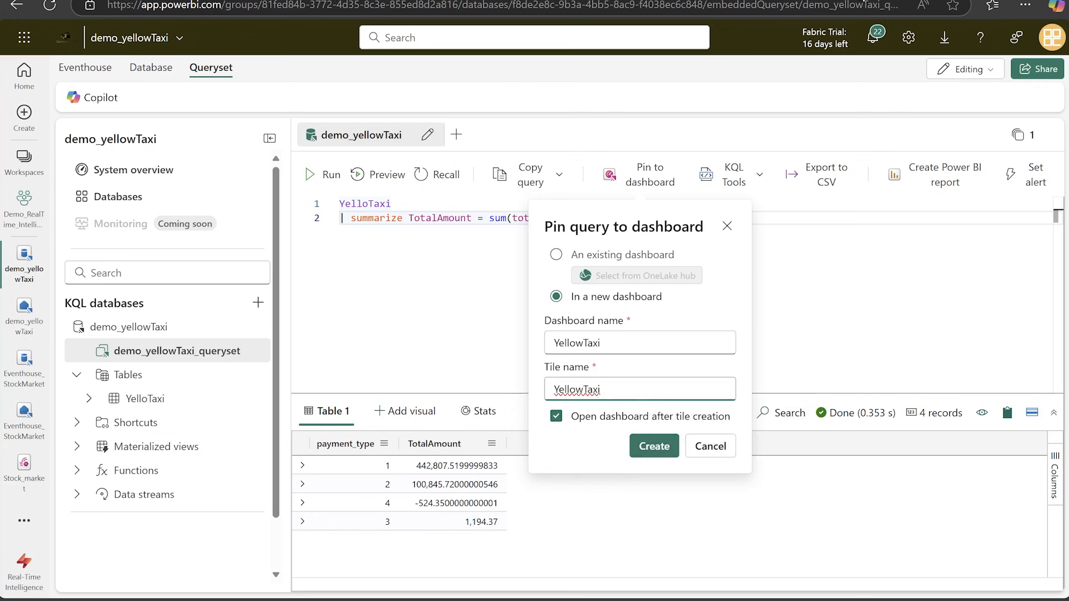
pyautogui.click(650, 449)
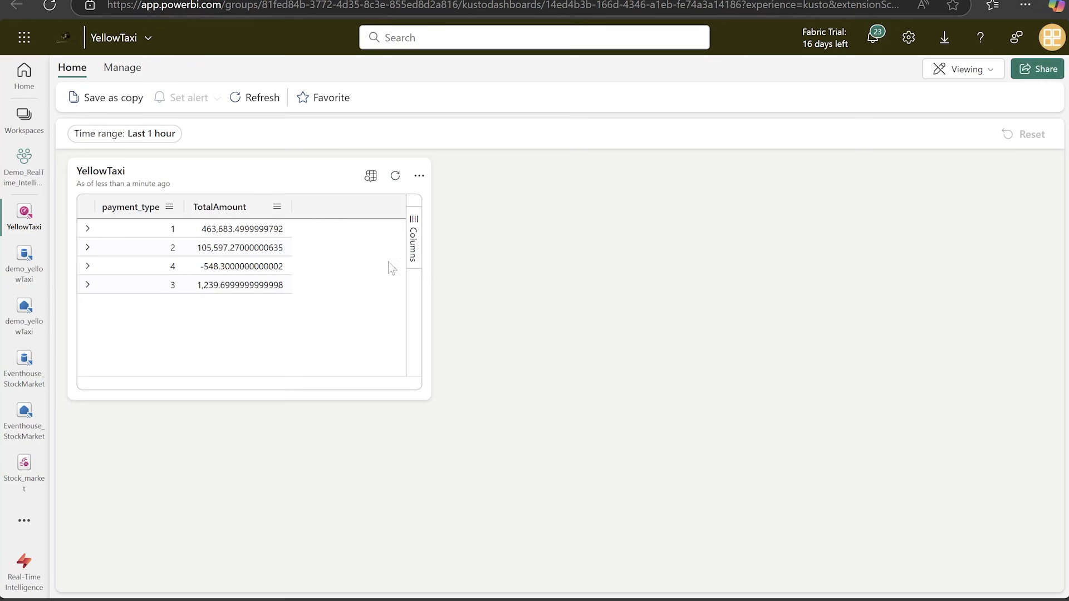
# Switch the dashboard to editing mode and set the YellowTaxi tile's visual type to Column chart.
pyautogui.click(986, 76)
pyautogui.click(876, 101)
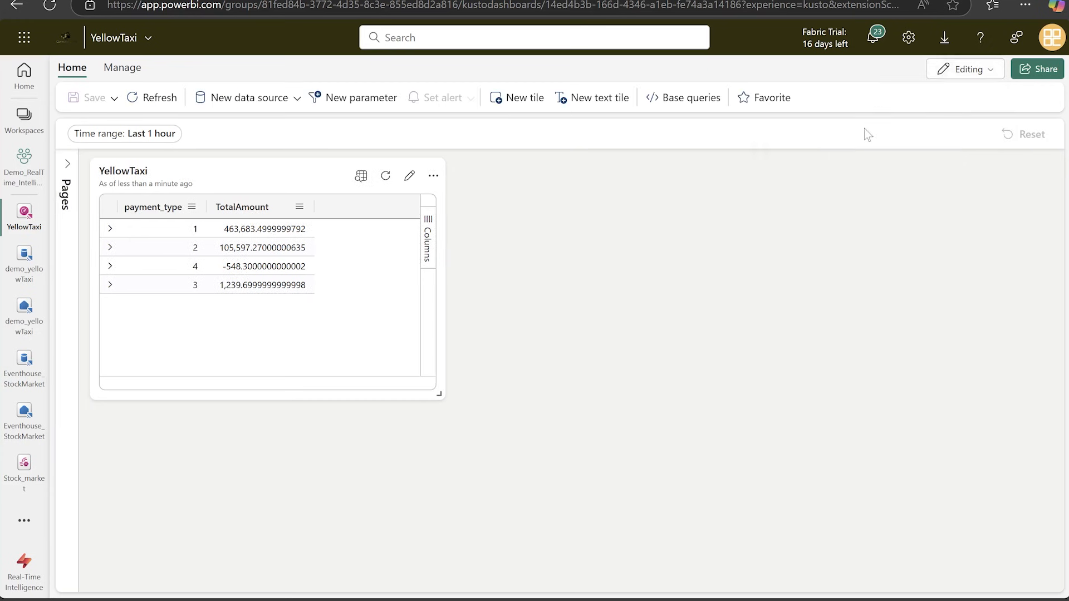
pyautogui.click(409, 176)
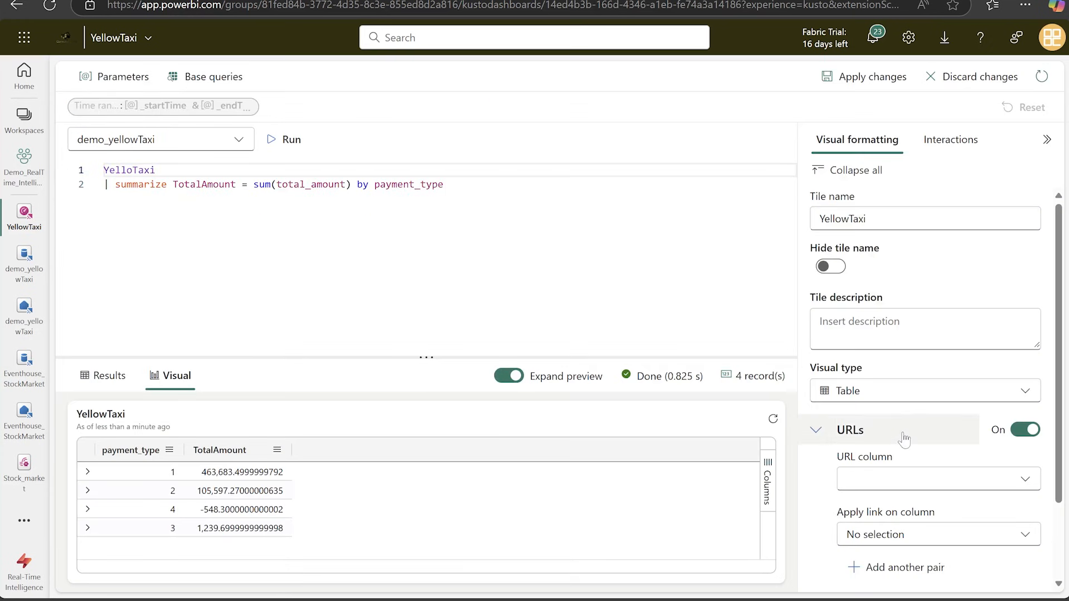
pyautogui.click(911, 399)
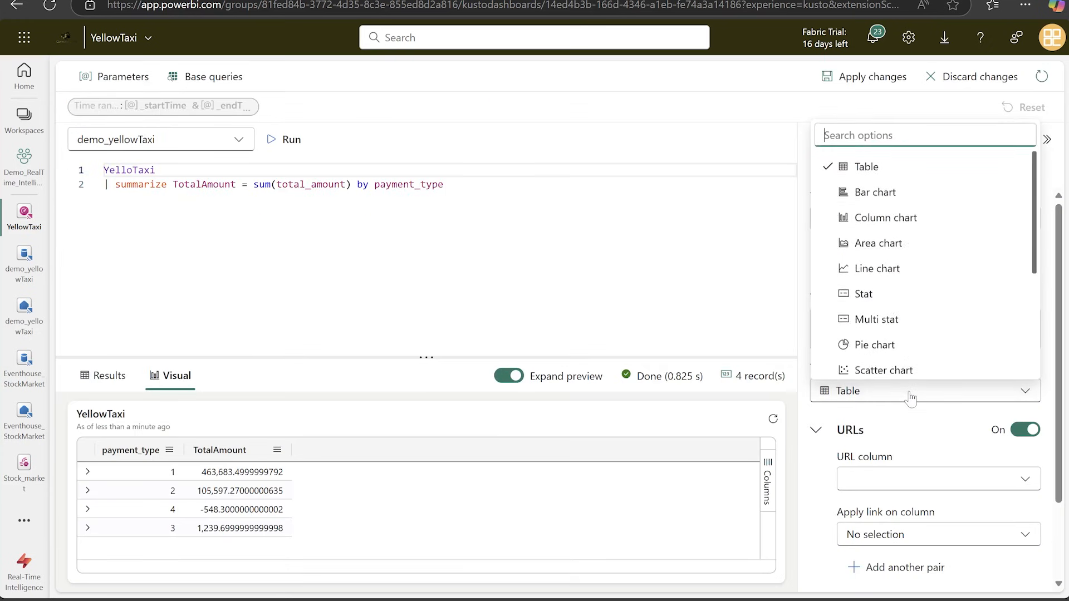
pyautogui.click(903, 220)
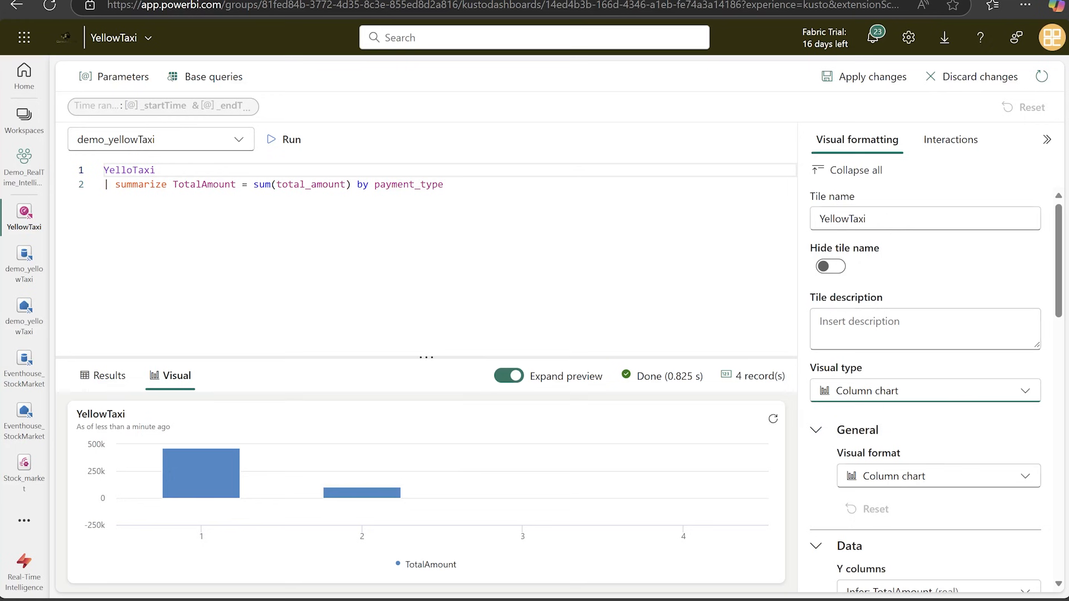
# Apply the tile's column chart changes and refresh the dashboard data.
pyautogui.scroll(-4, 935, 450)
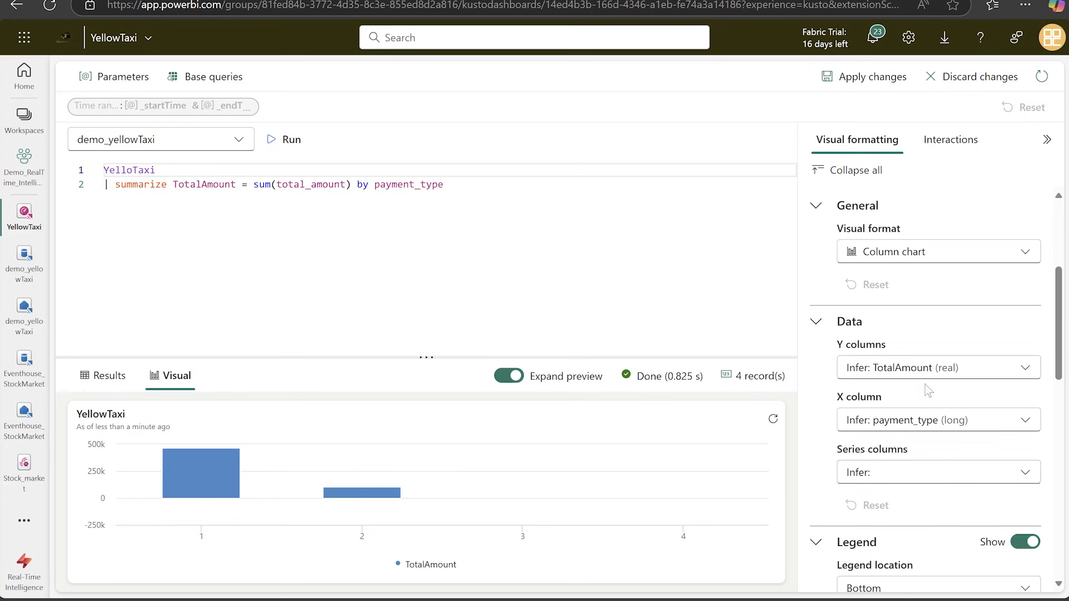
pyautogui.scroll(-3, 945, 526)
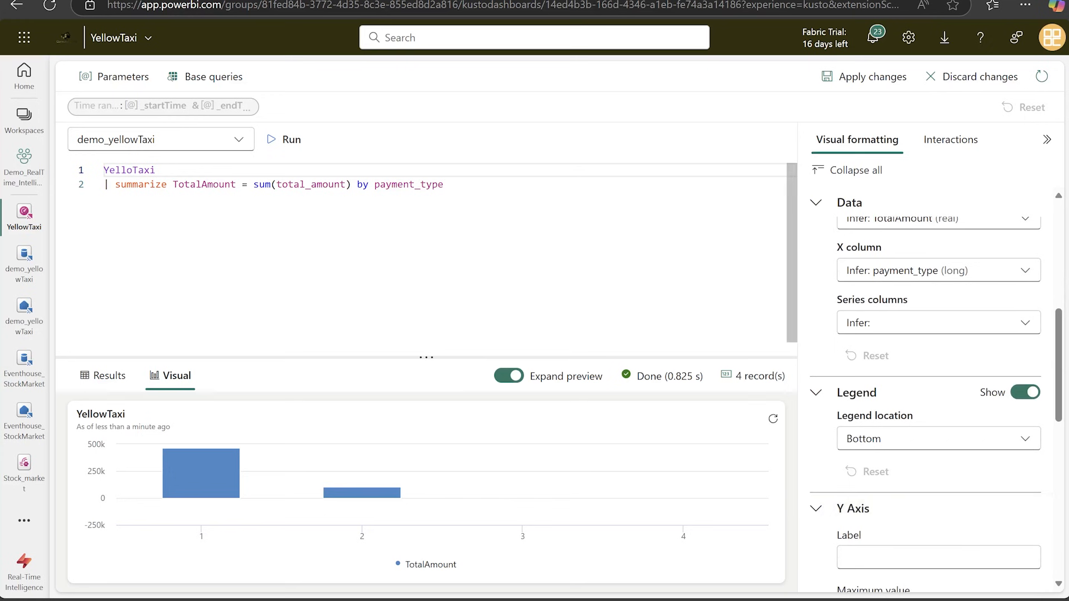
pyautogui.click(869, 77)
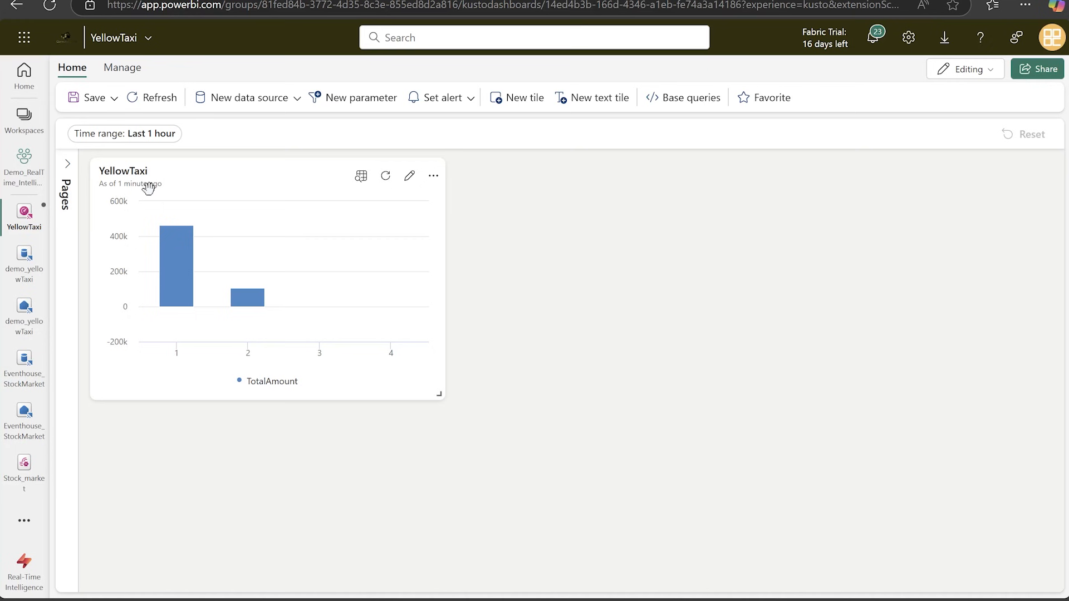
pyautogui.click(139, 104)
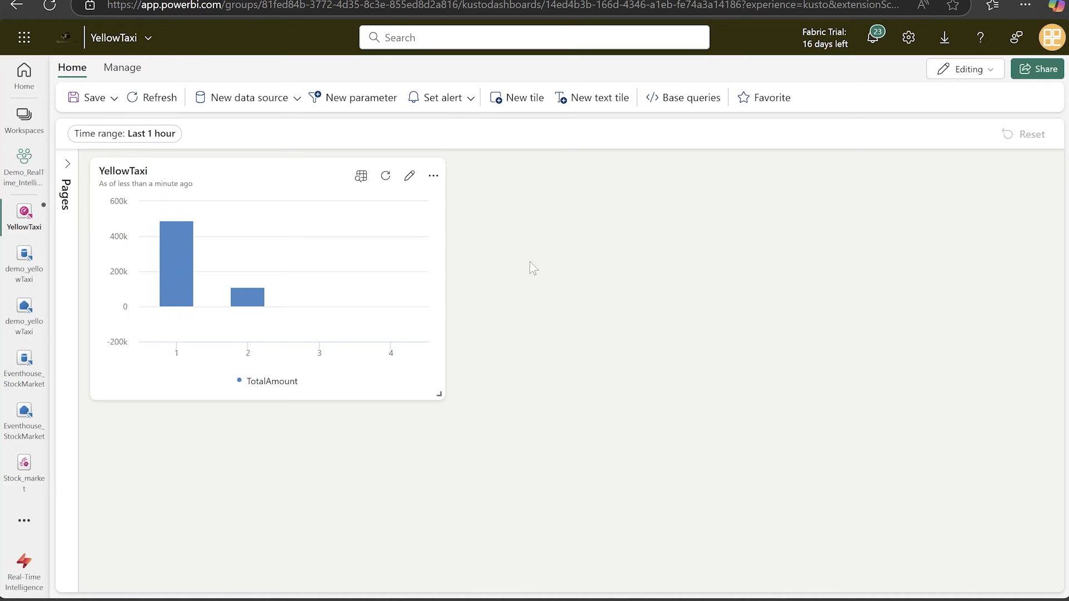
# Start an alert on the YellowTaxi tile and check the query frequency options, keeping 5 minutes.
pyautogui.click(445, 106)
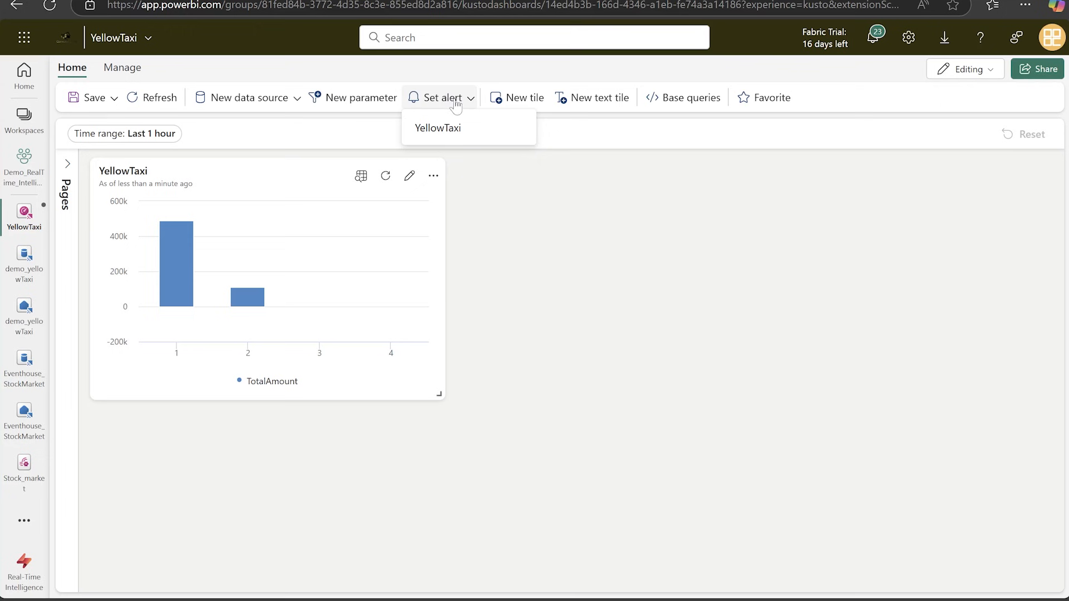
pyautogui.click(450, 136)
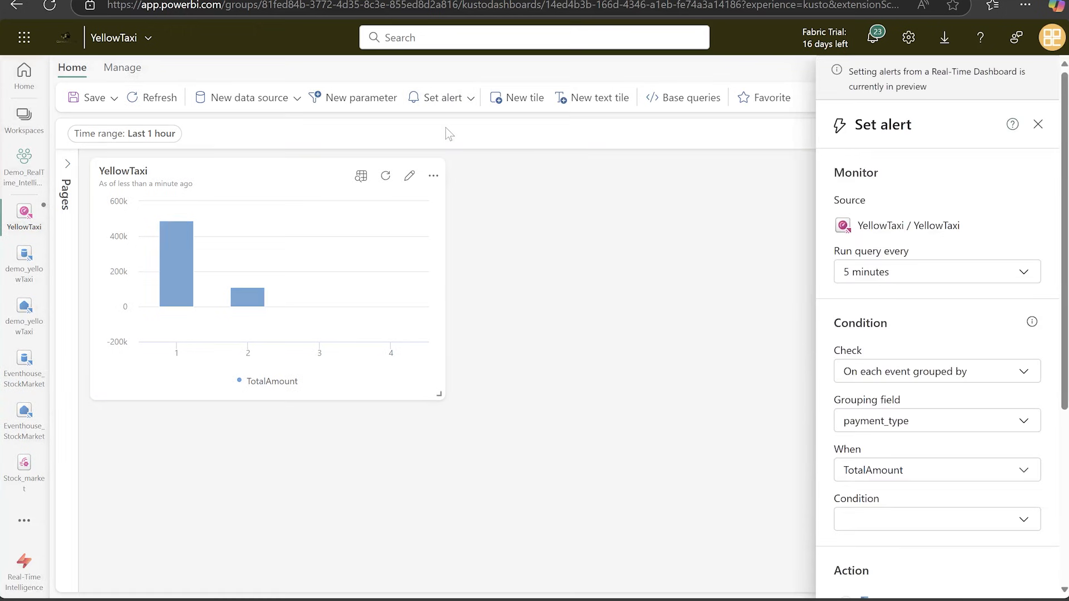
pyautogui.click(916, 272)
pyautogui.scroll(-1, 870, 358)
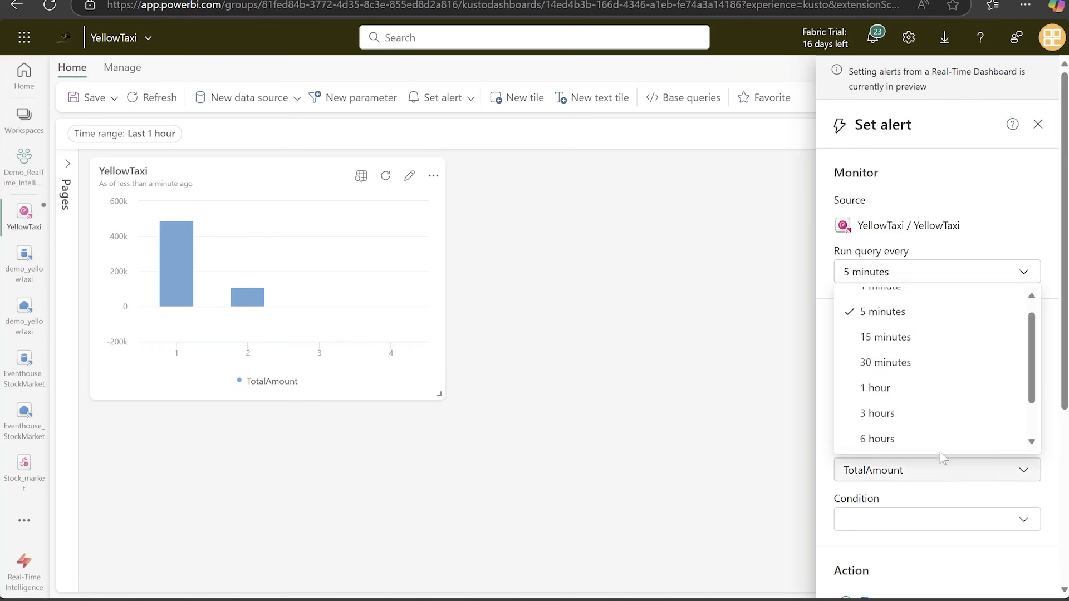
pyautogui.click(995, 223)
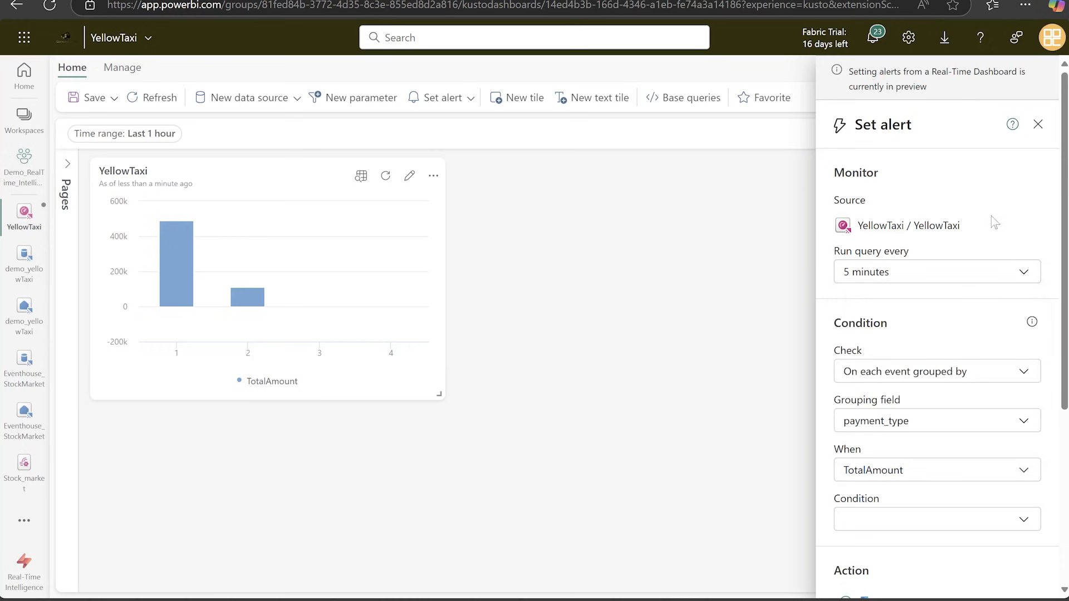
# Set the alert condition so that TotalAmount, grouped by payment_type, increases by 999.
pyautogui.scroll(-1, 982, 322)
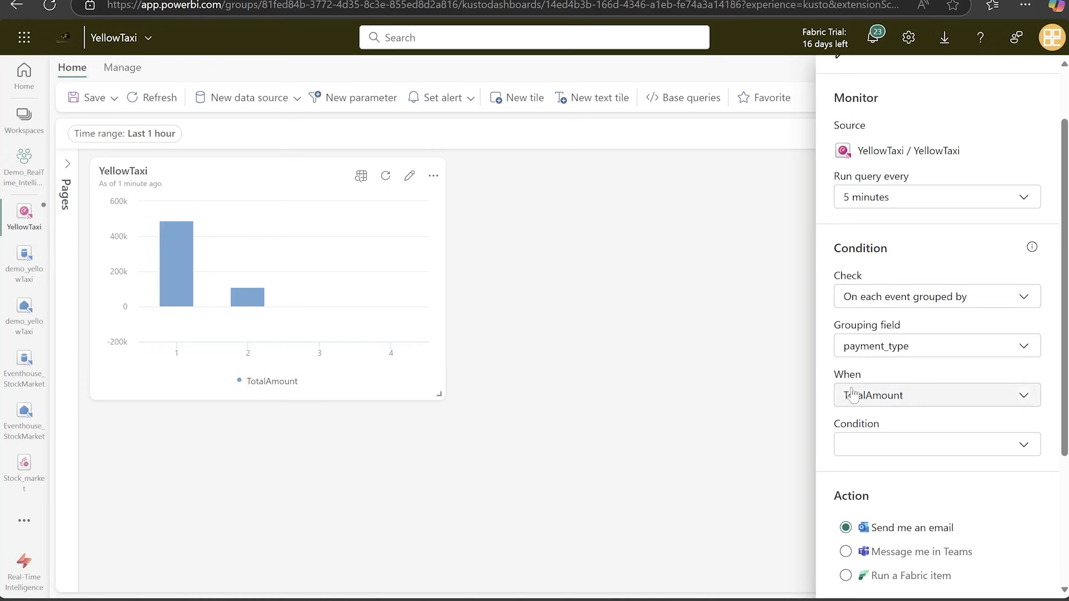
pyautogui.click(916, 448)
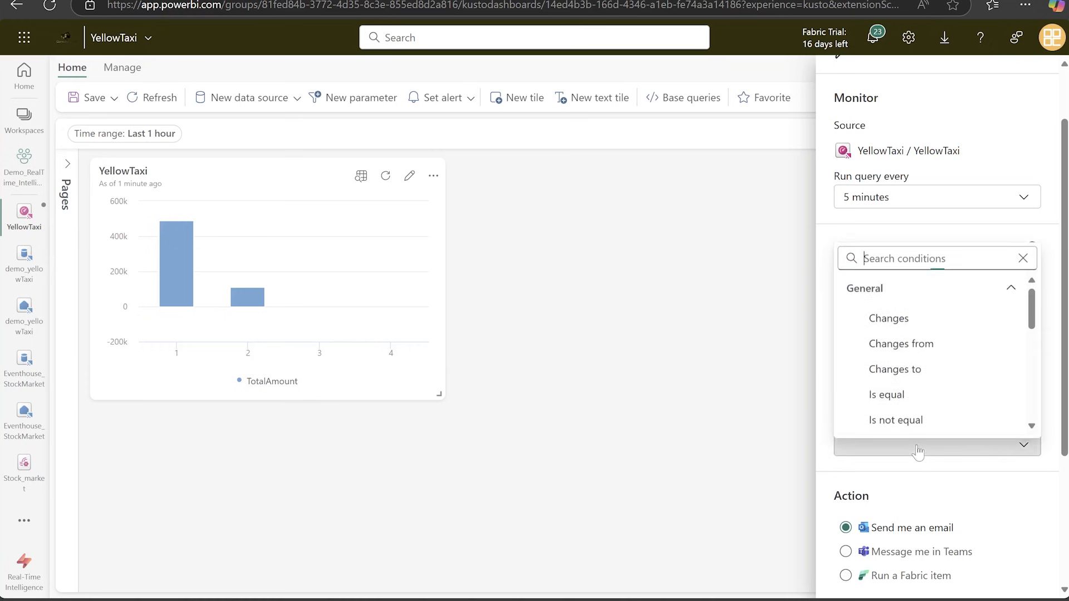
pyautogui.scroll(-5, 927, 379)
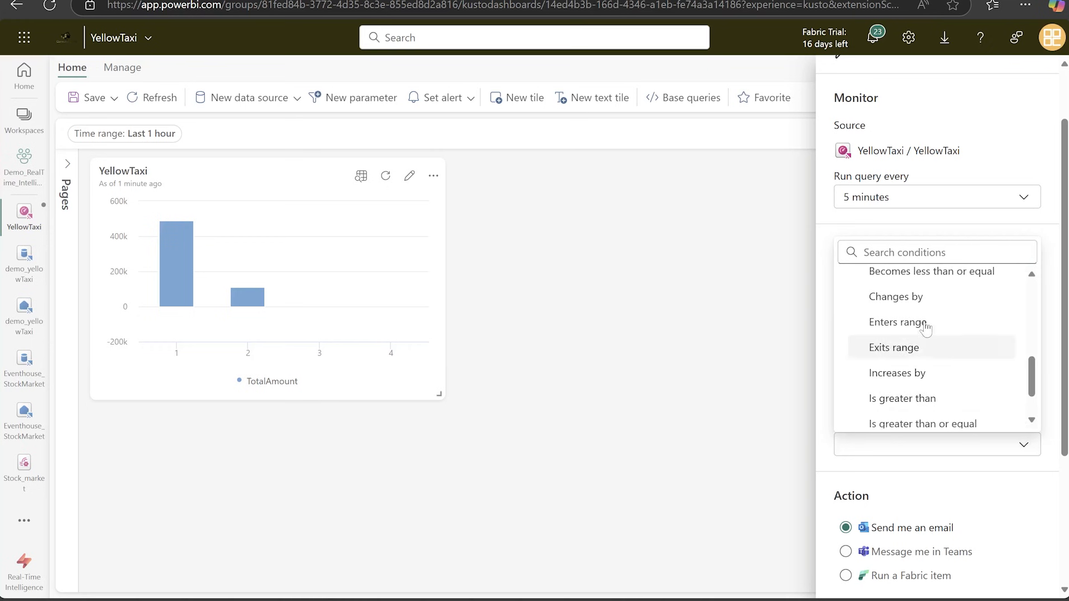
pyautogui.scroll(3, 929, 390)
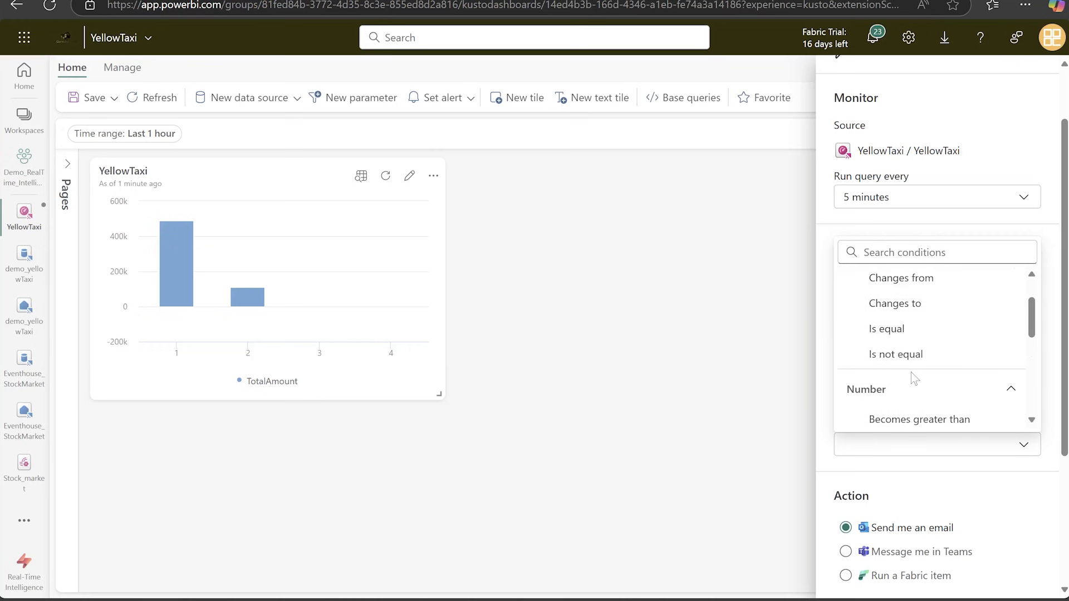
pyautogui.scroll(-3, 924, 295)
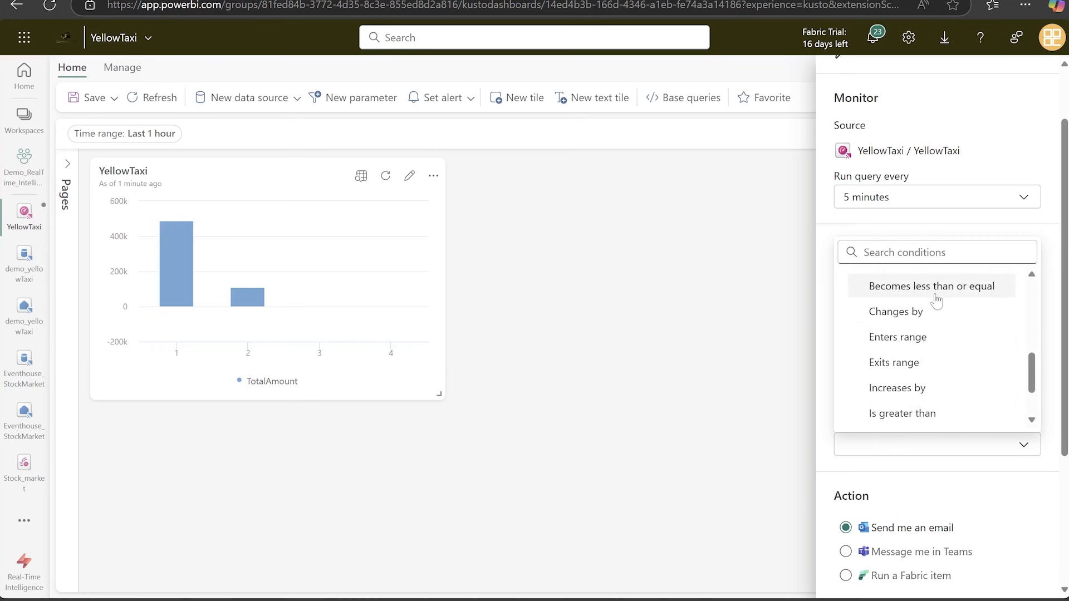
pyautogui.click(929, 388)
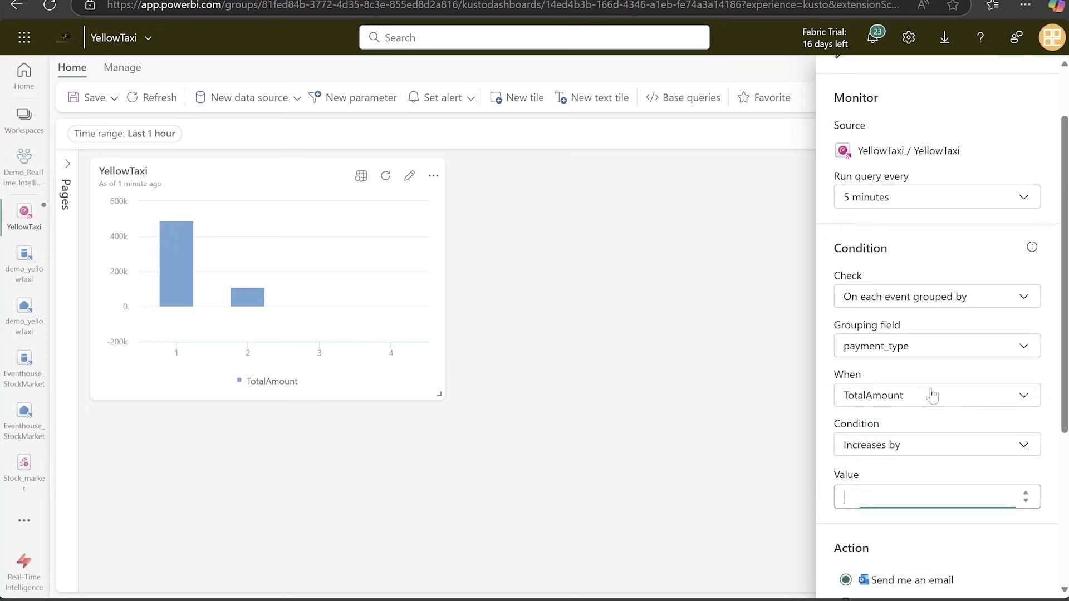
pyautogui.write('1000')
pyautogui.scroll(-4, 1003, 504)
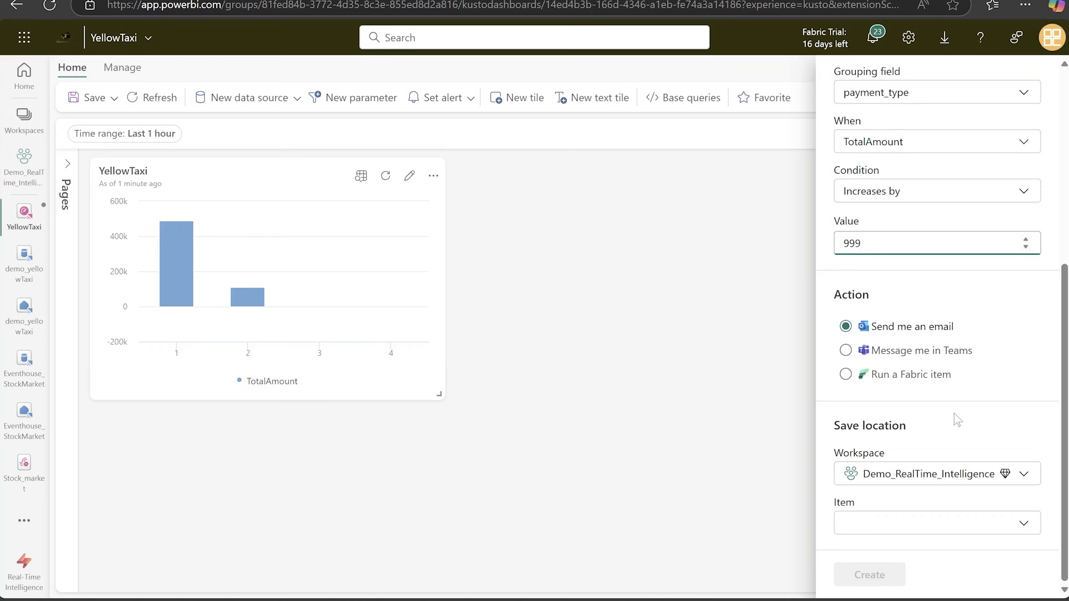
# Create the alert in a new activator item named YellowTaxiAlert in the Demo_RealTime_Intelligence workspace and open the activator.
pyautogui.click(929, 523)
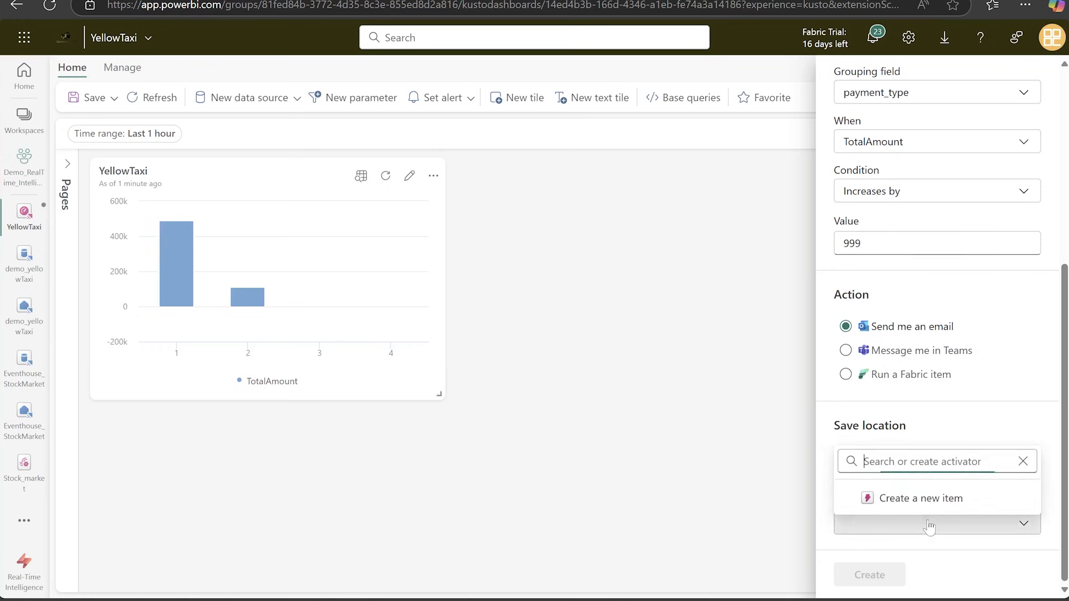
pyautogui.click(931, 495)
pyautogui.moveTo(902, 523); pyautogui.dragTo(830, 518)
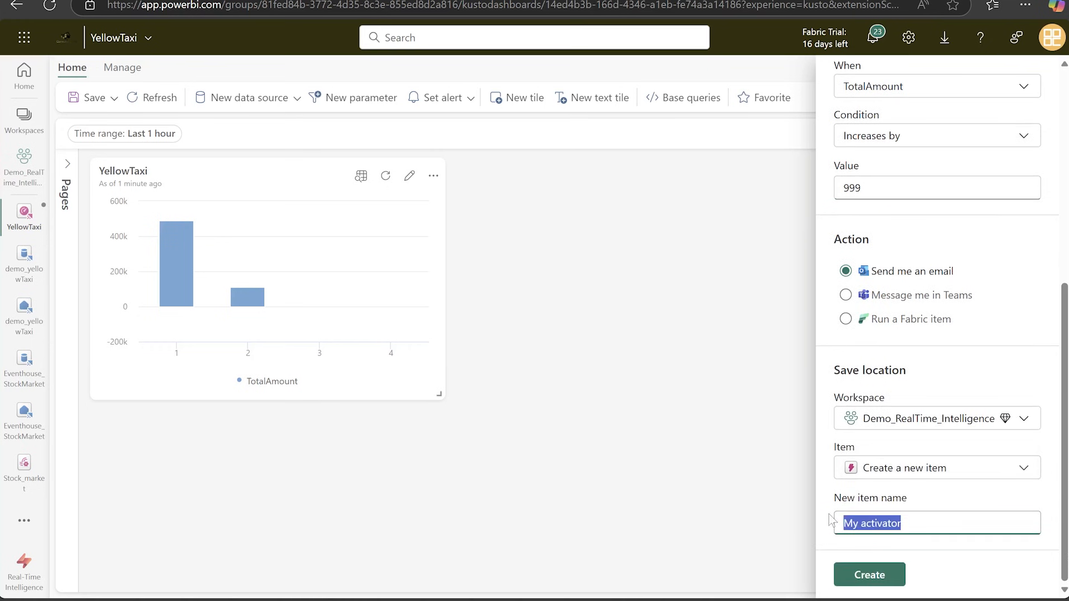
pyautogui.write('Yellow')
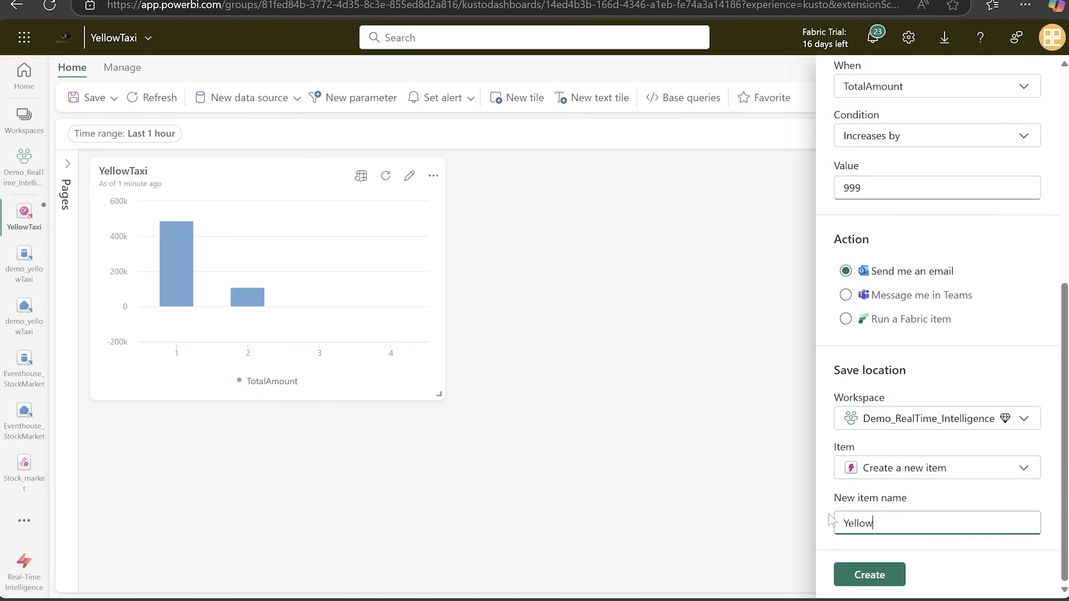
pyautogui.write('TaxiAlert')
pyautogui.click(880, 576)
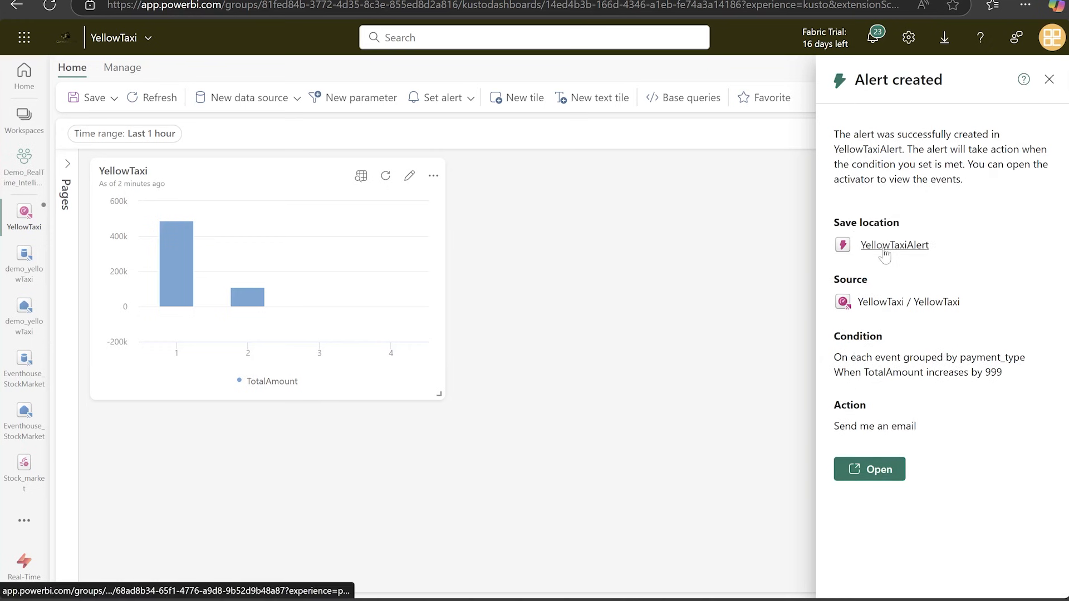
pyautogui.click(875, 472)
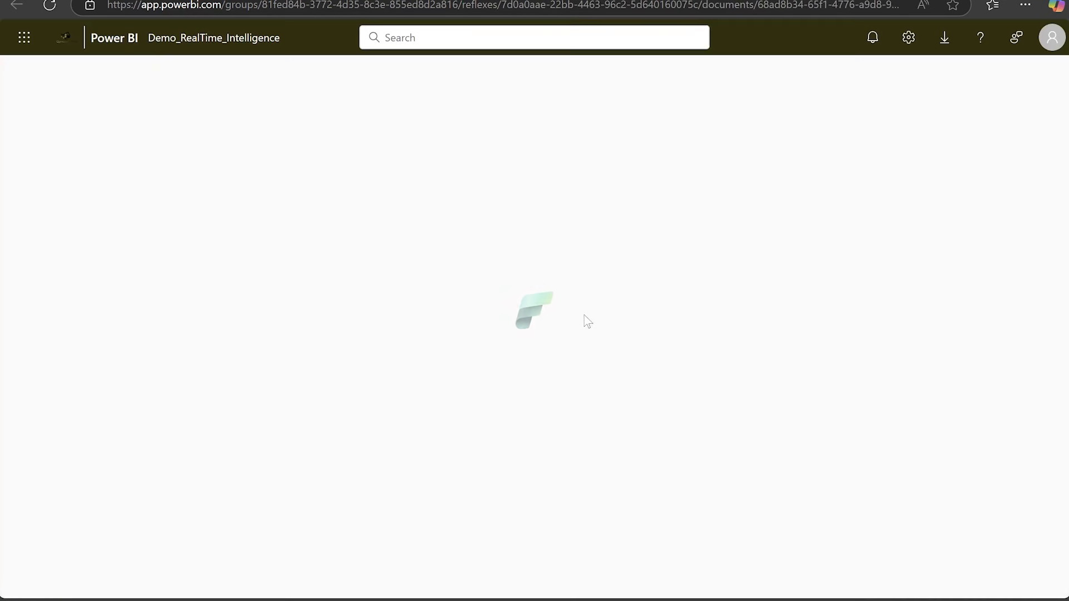